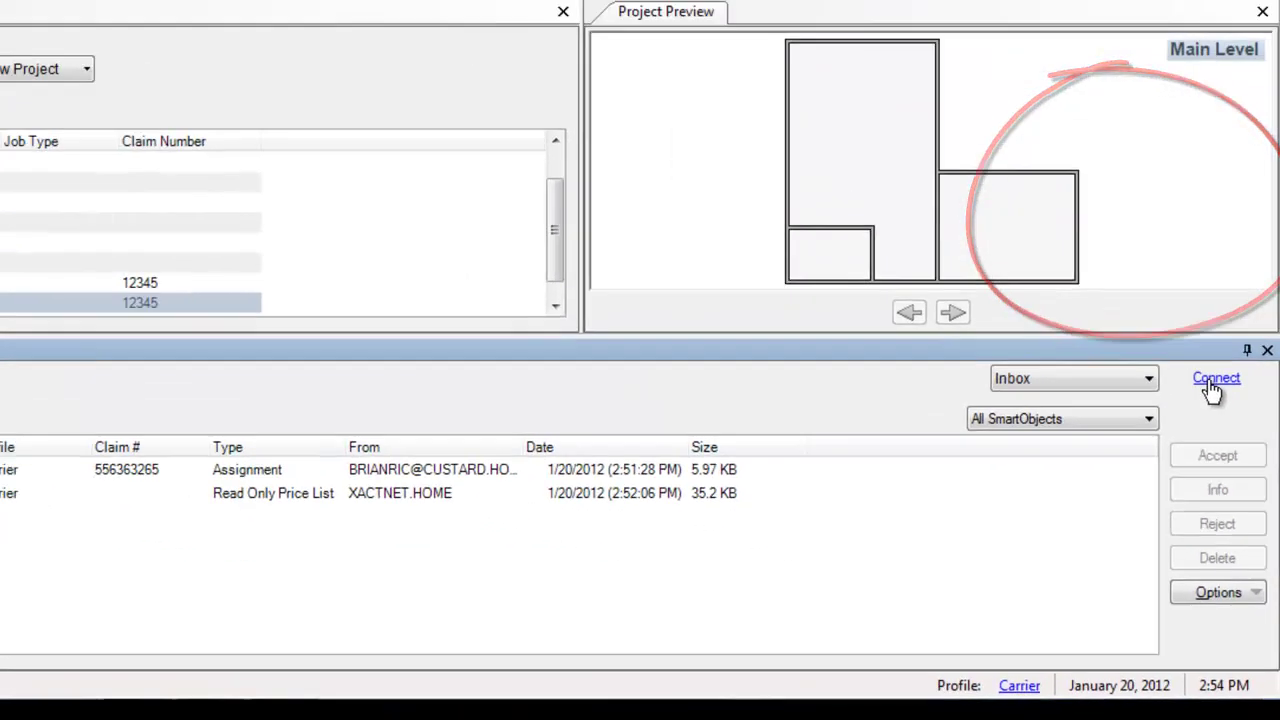
- Connect to XactAnalysis to receive the new assignment and the GAAT7X_JAN12 price list
click(1180, 198)
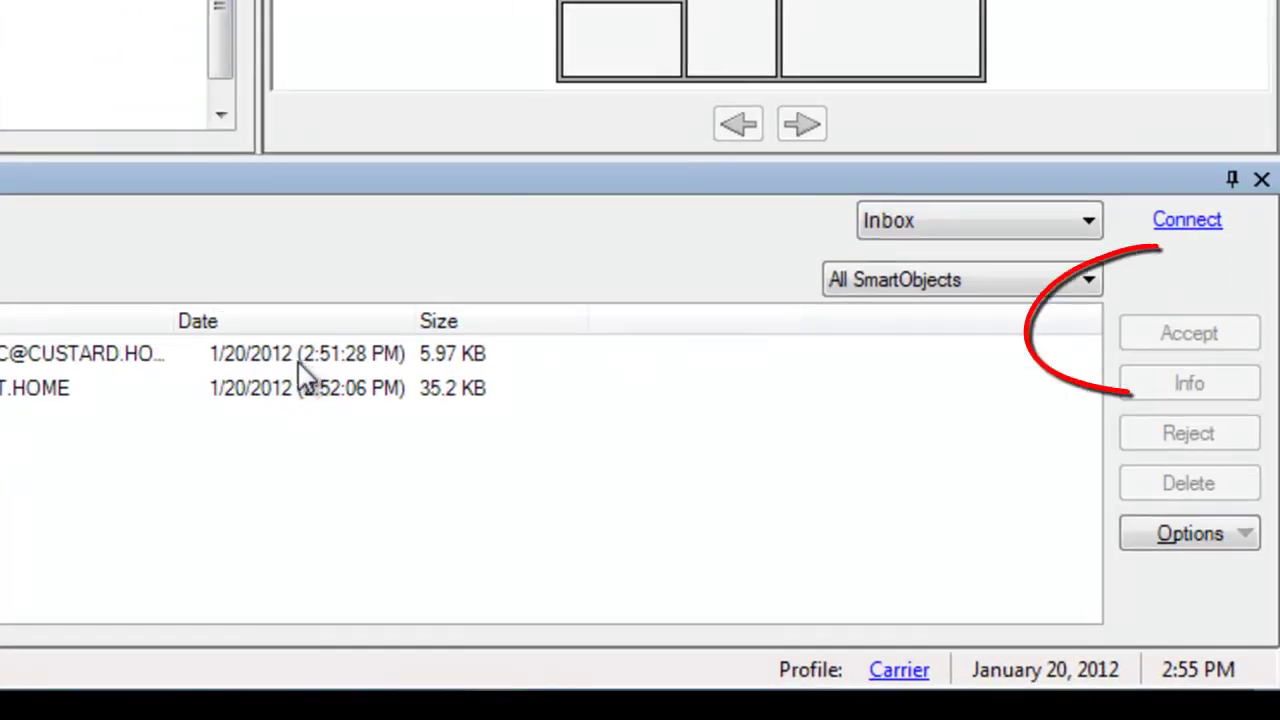
- Accept the incoming assignment and the GAAT7X_JAN12 read-only price list
click(302, 362)
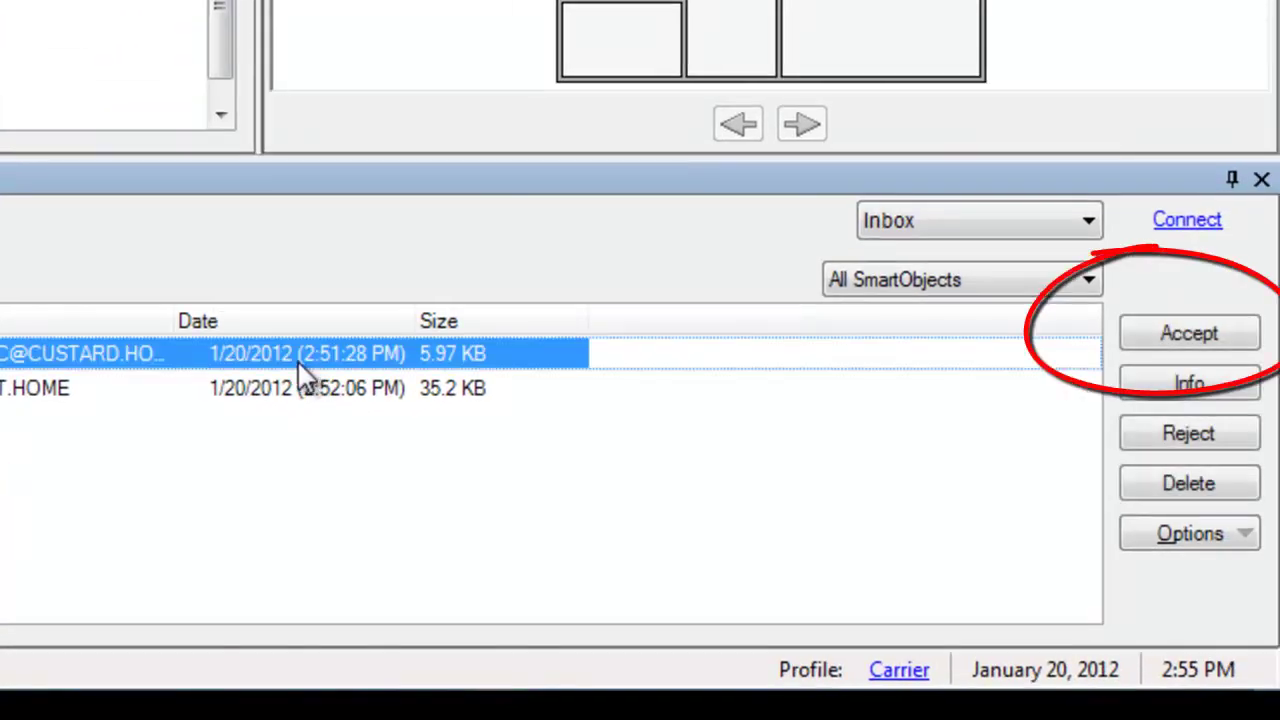
click(1170, 333)
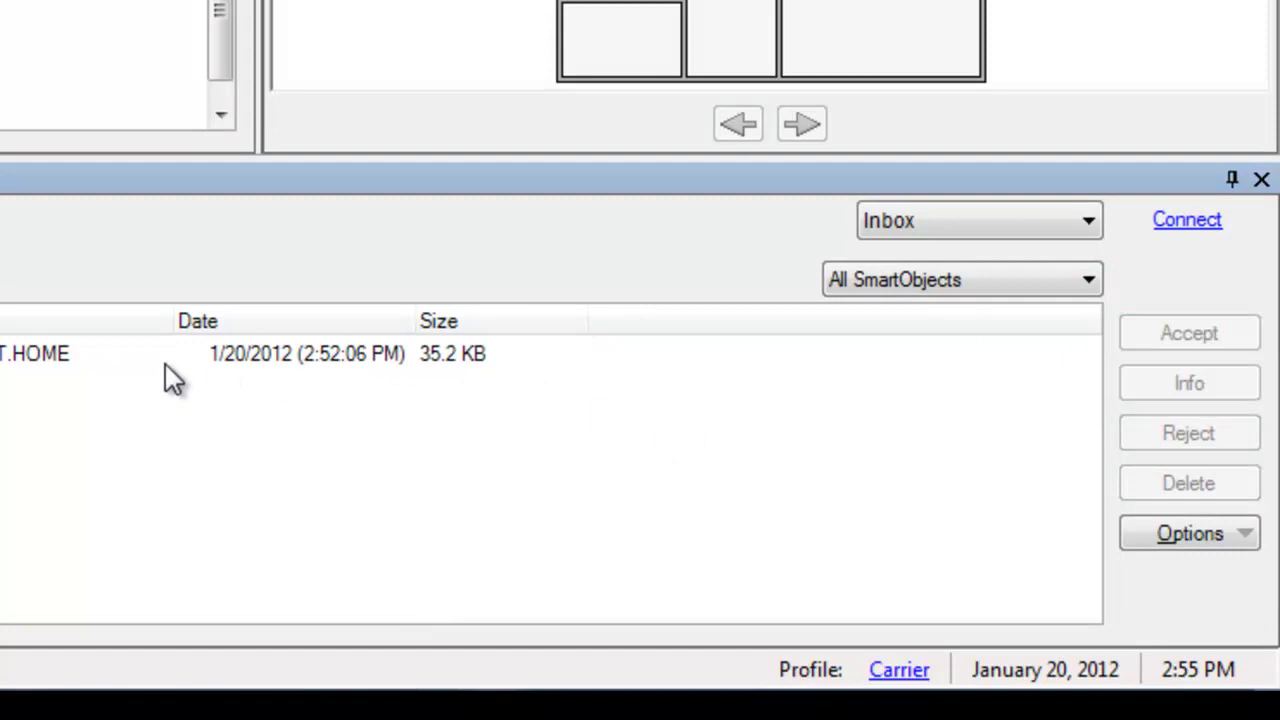
click(35, 353)
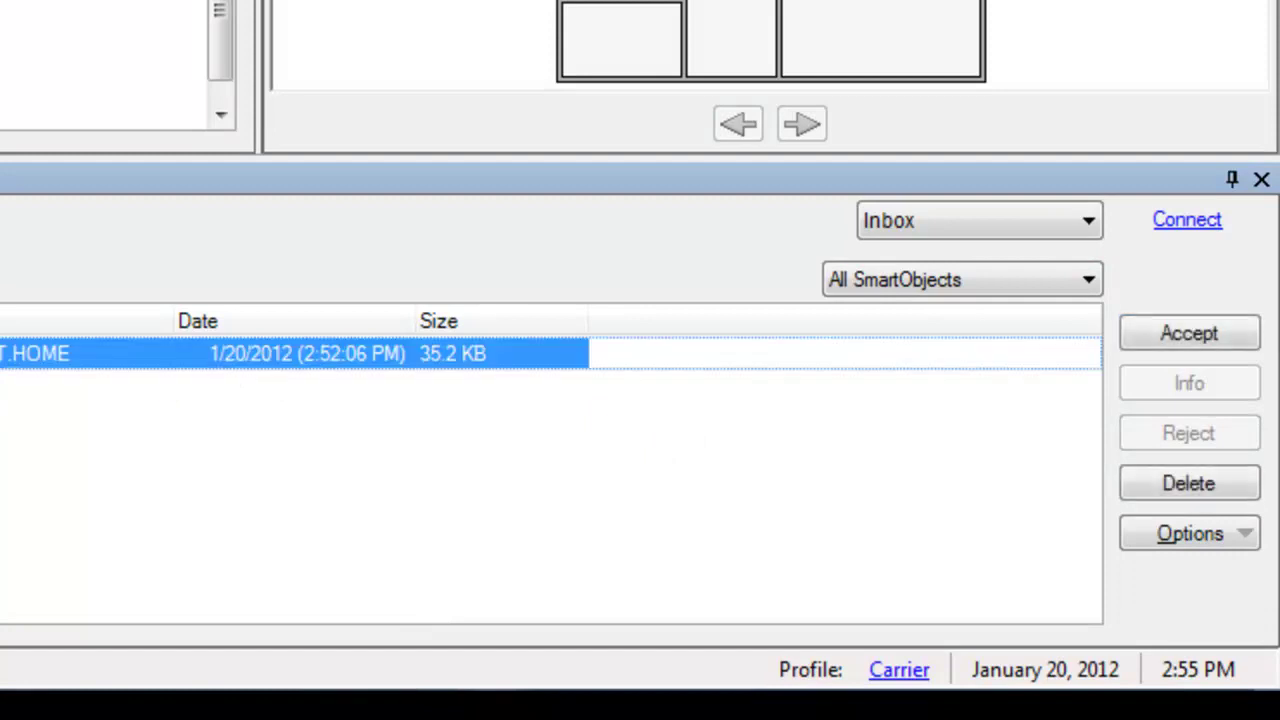
click(1178, 325)
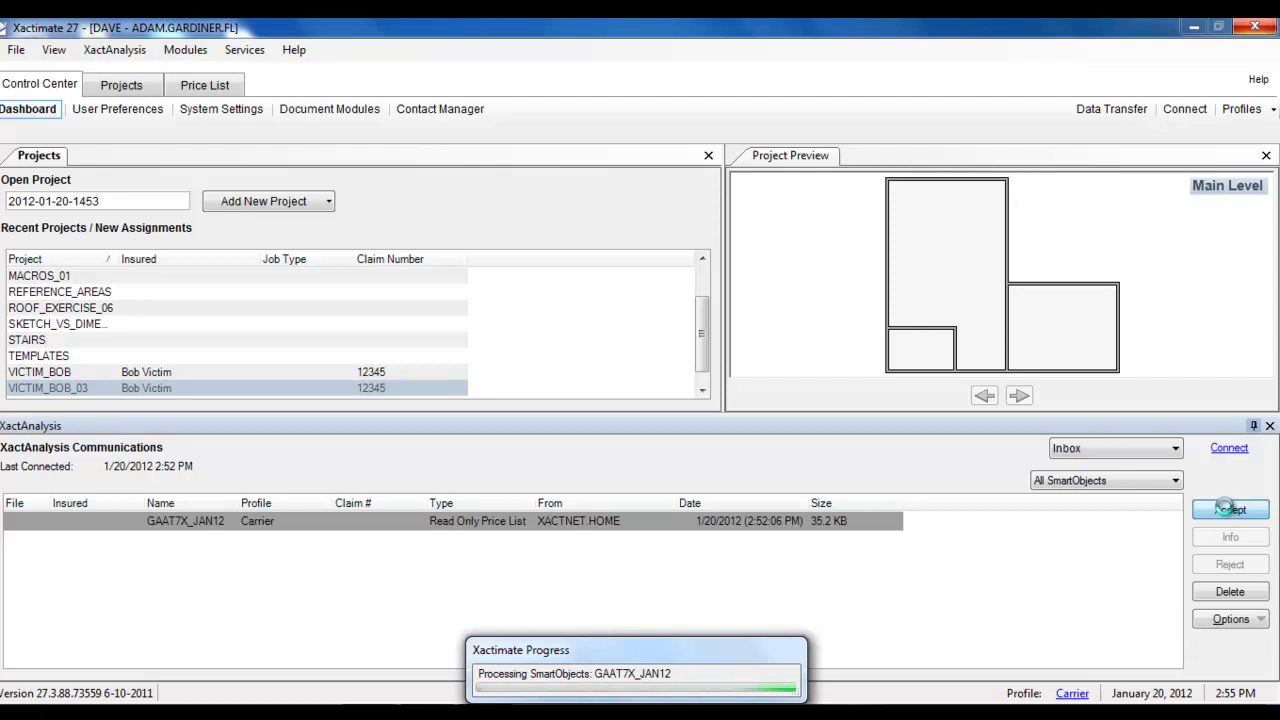
- List all projects sorted by Status and select the new BOB_SMITH project
click(121, 85)
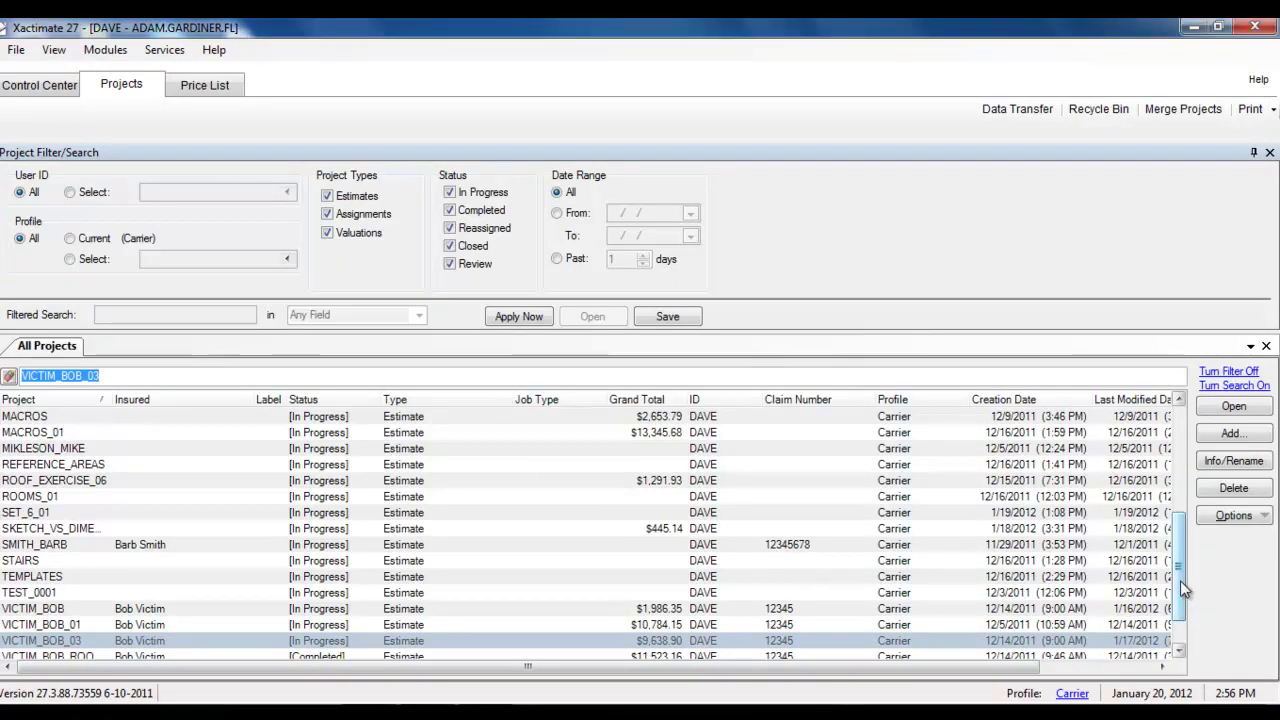
drag(1180, 580, 1168, 504)
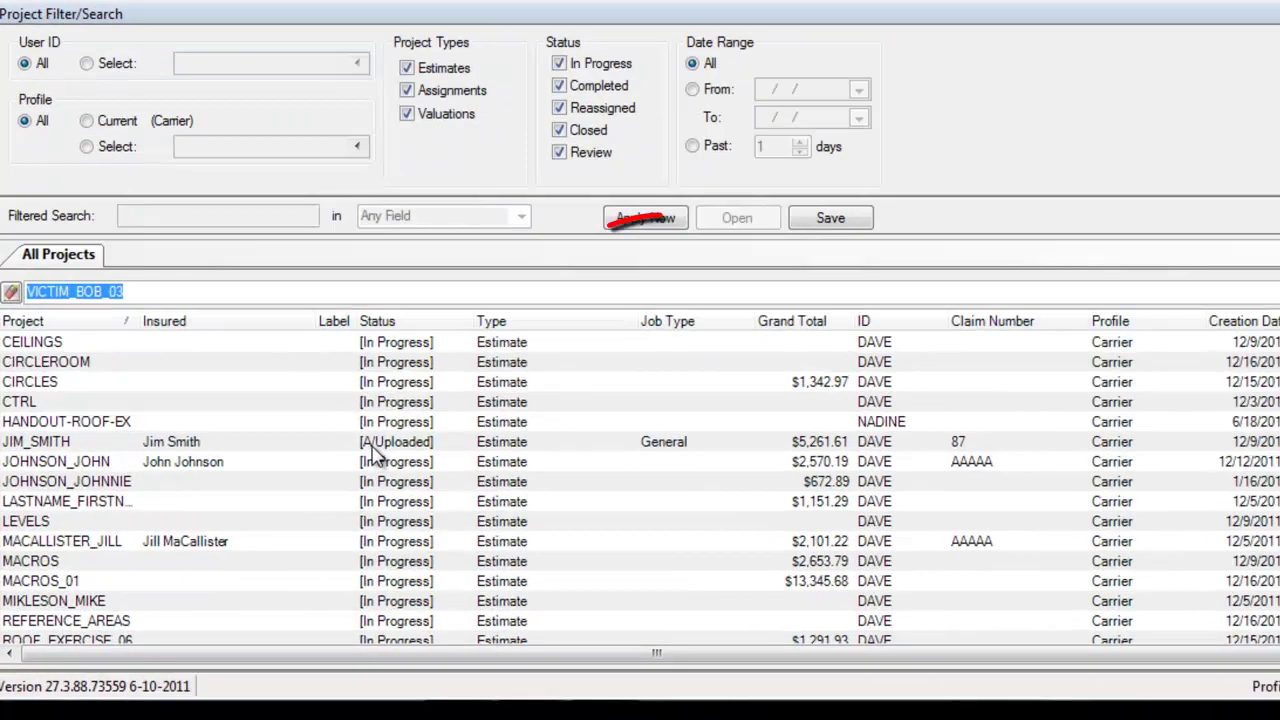
click(330, 497)
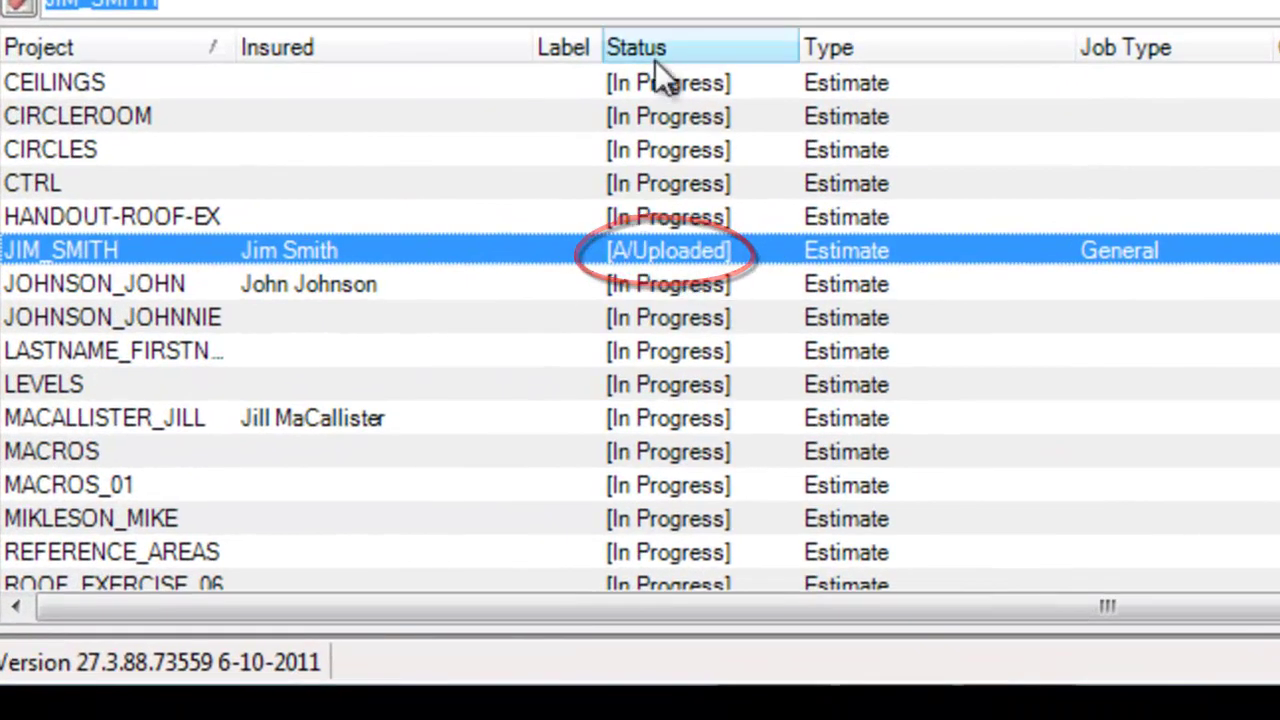
click(653, 51)
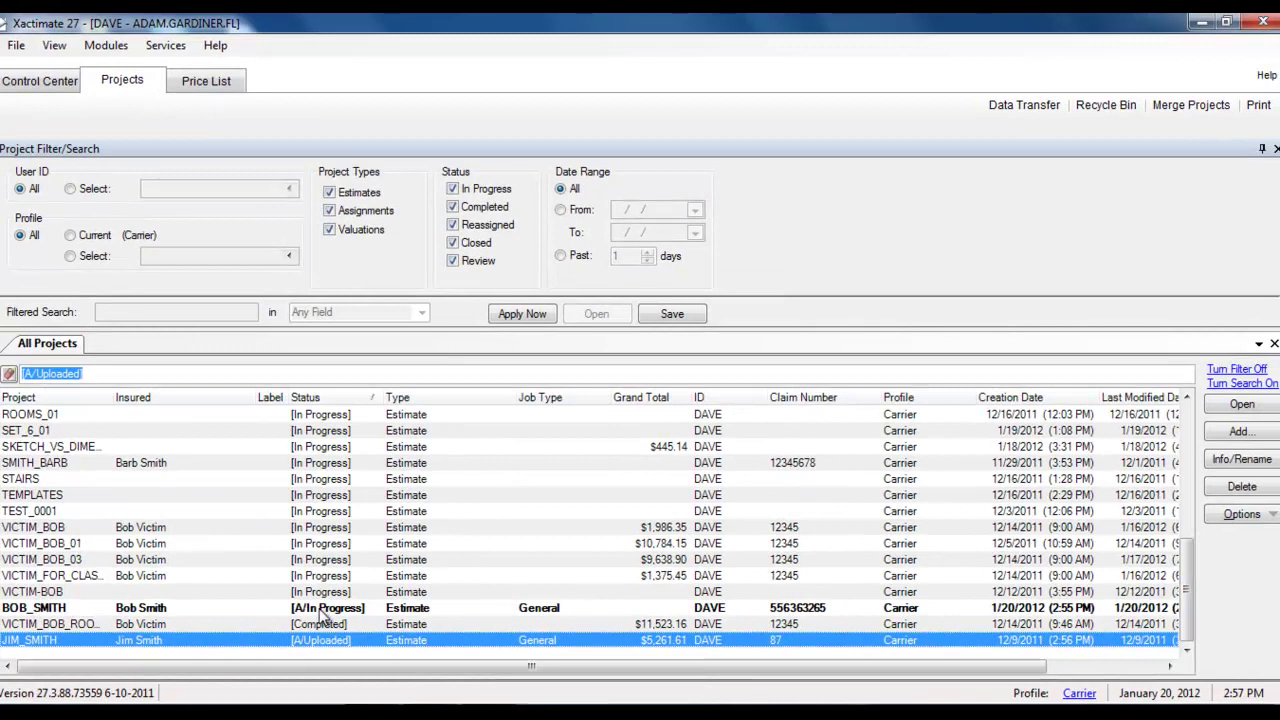
click(322, 609)
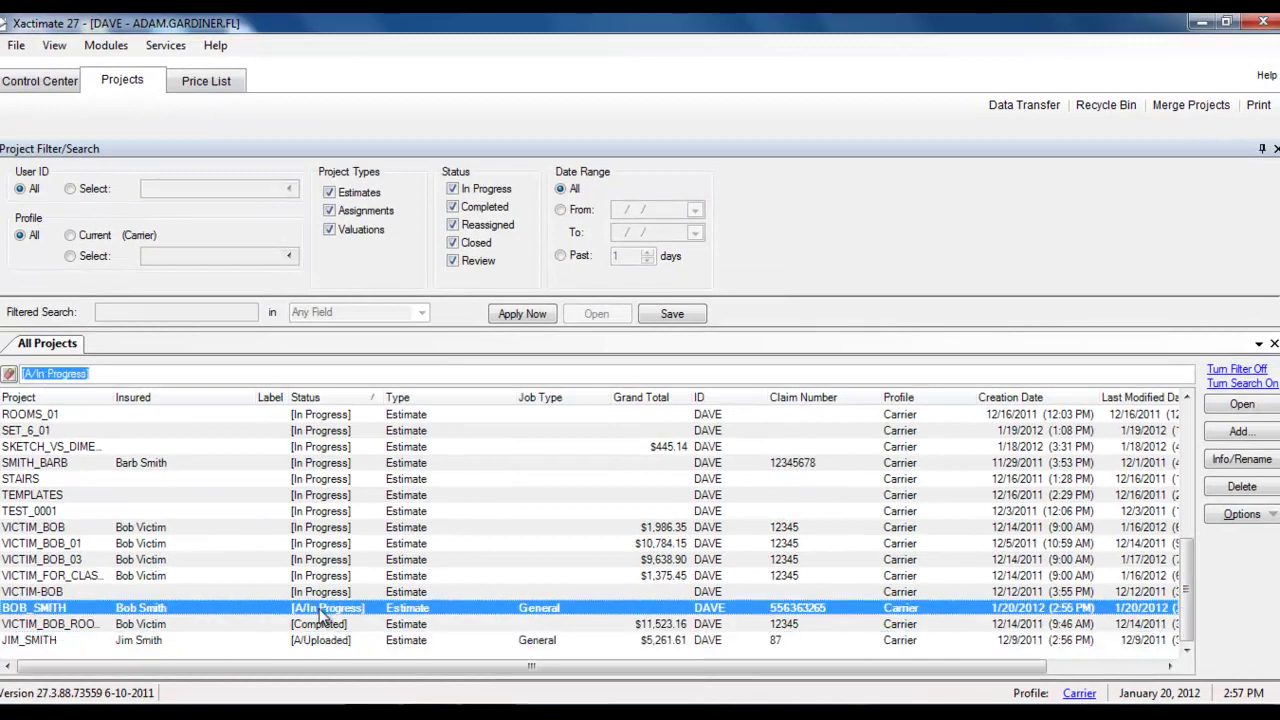
- Open BOB_SMITH, check the insured name, and view the HO3 wind coverage with $500 deductible
click(1225, 411)
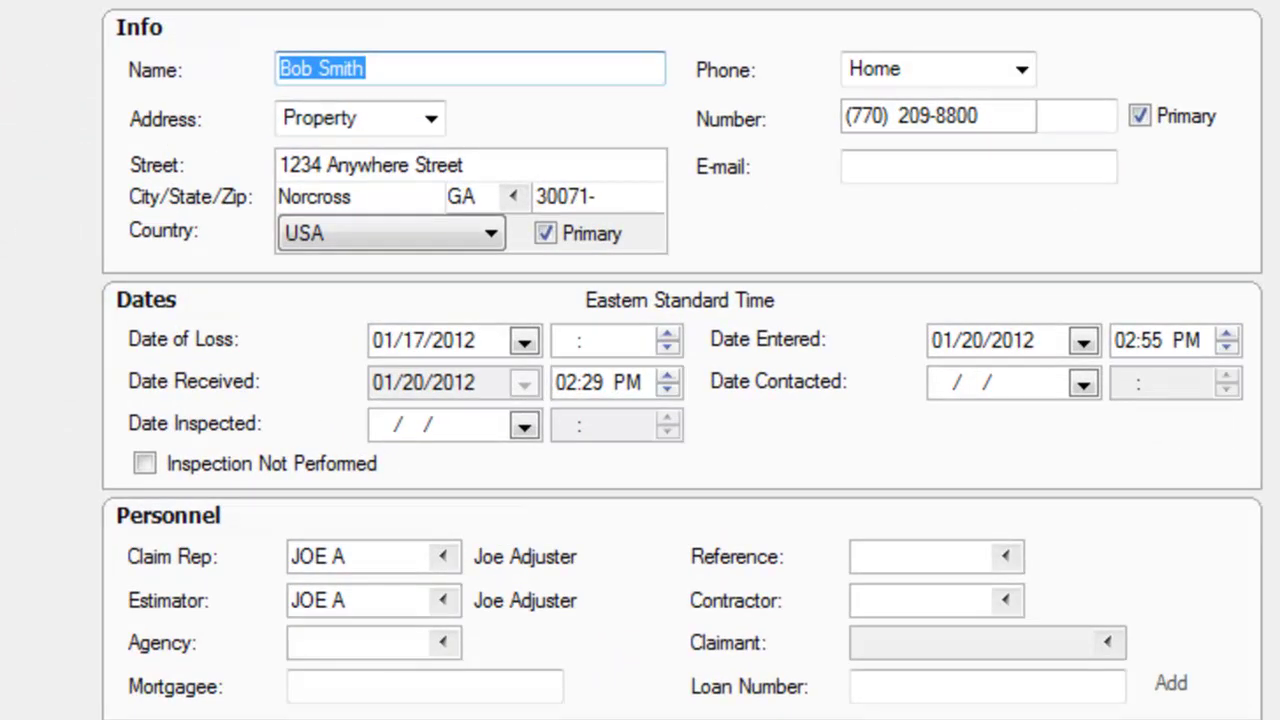
click(417, 70)
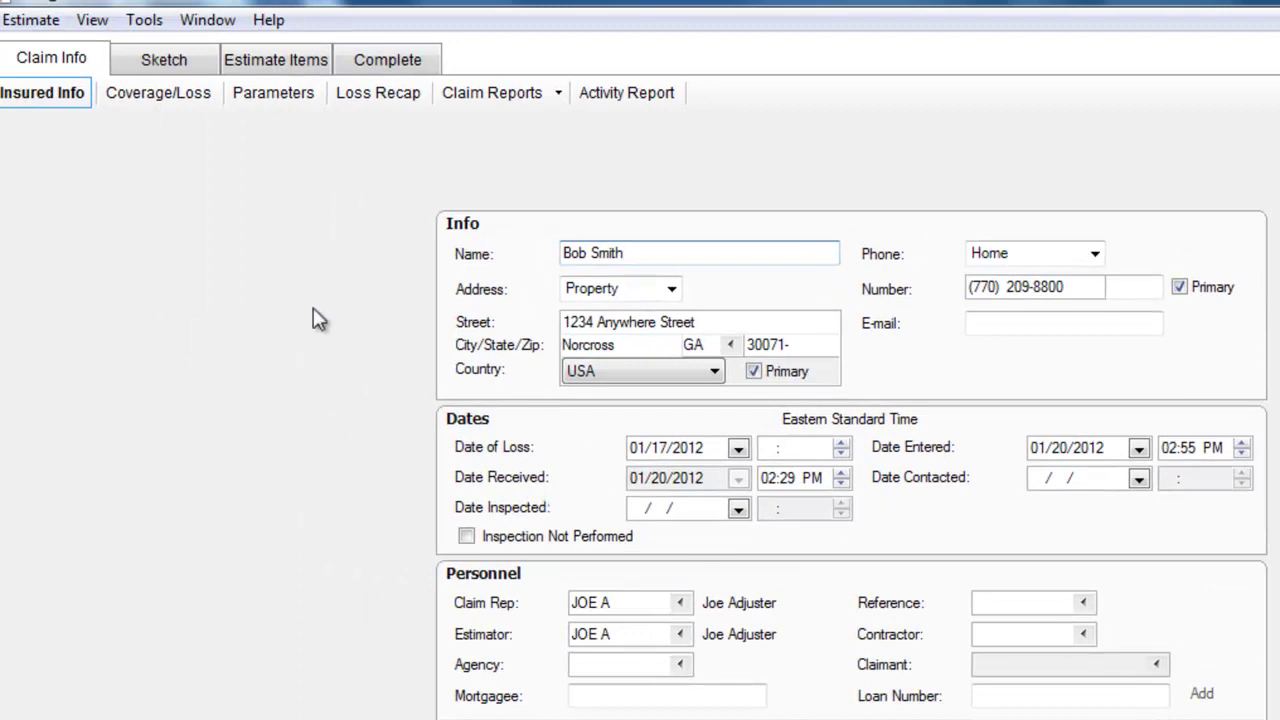
click(158, 103)
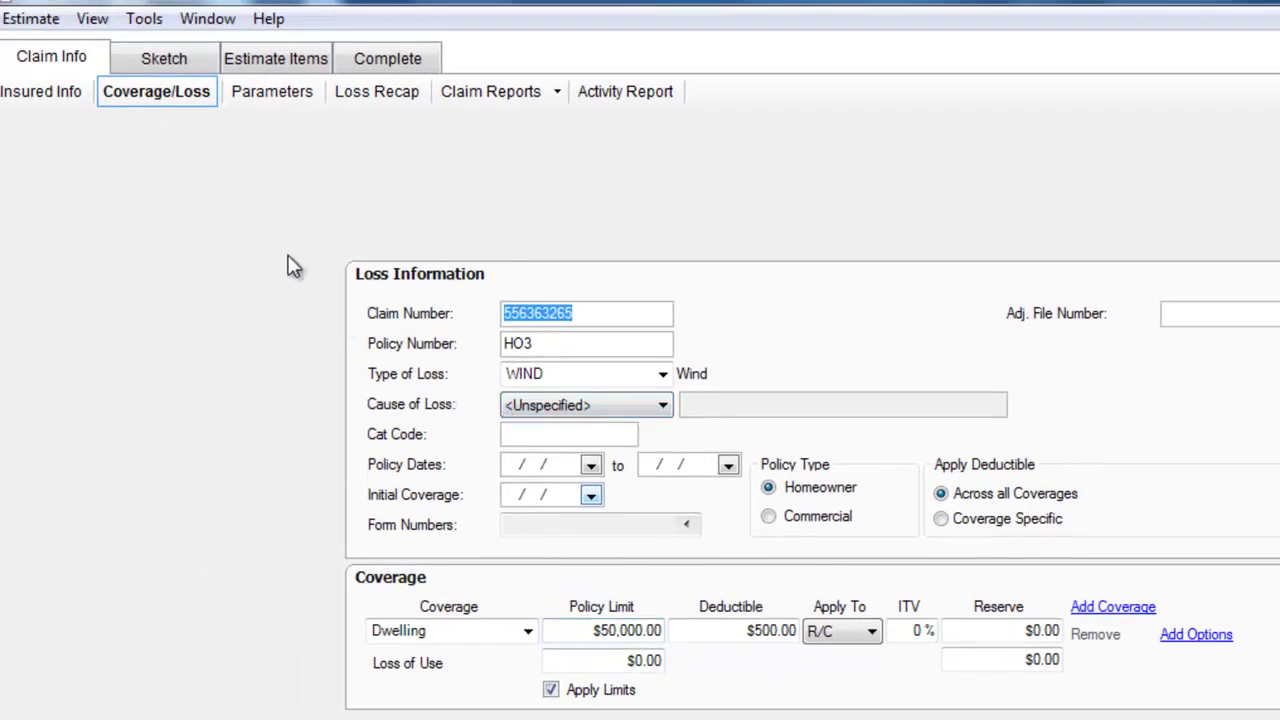
- Review the BOB_SMITH estimate parameters under Claim Info
click(245, 100)
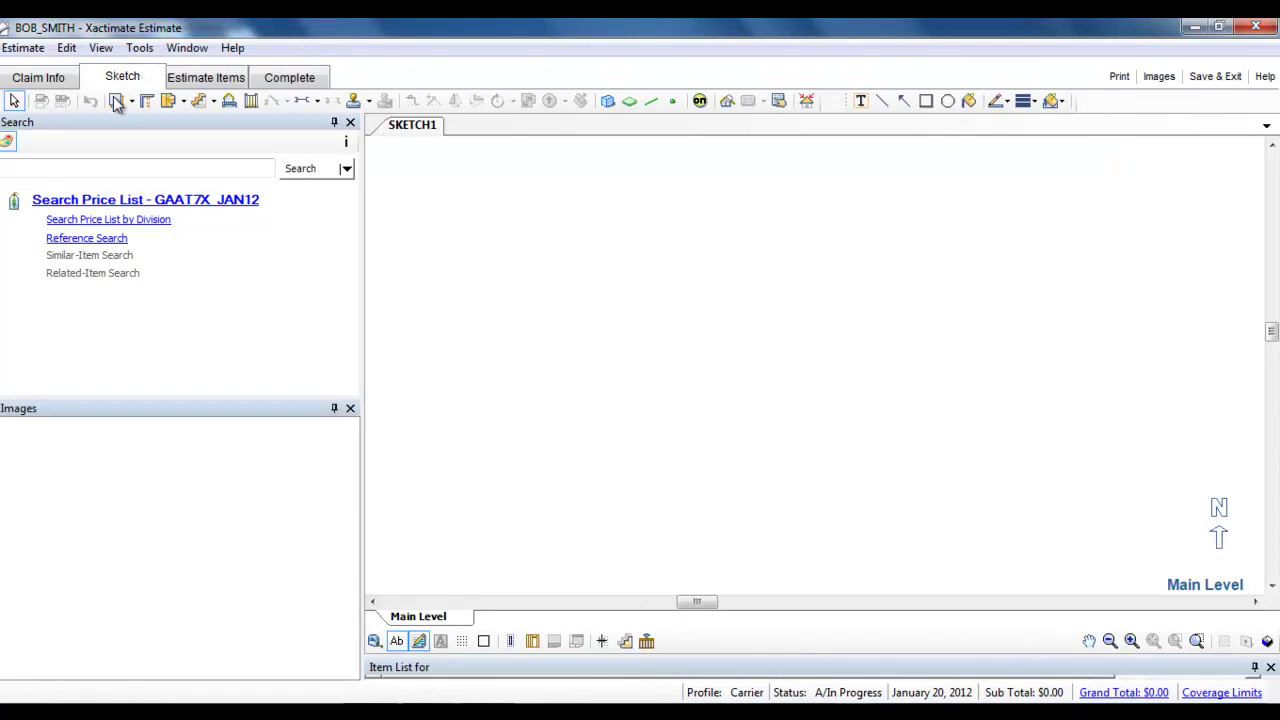
- Place two 12' x 12' rooms, Room1 and Room2, on the main-level sketch
click(116, 100)
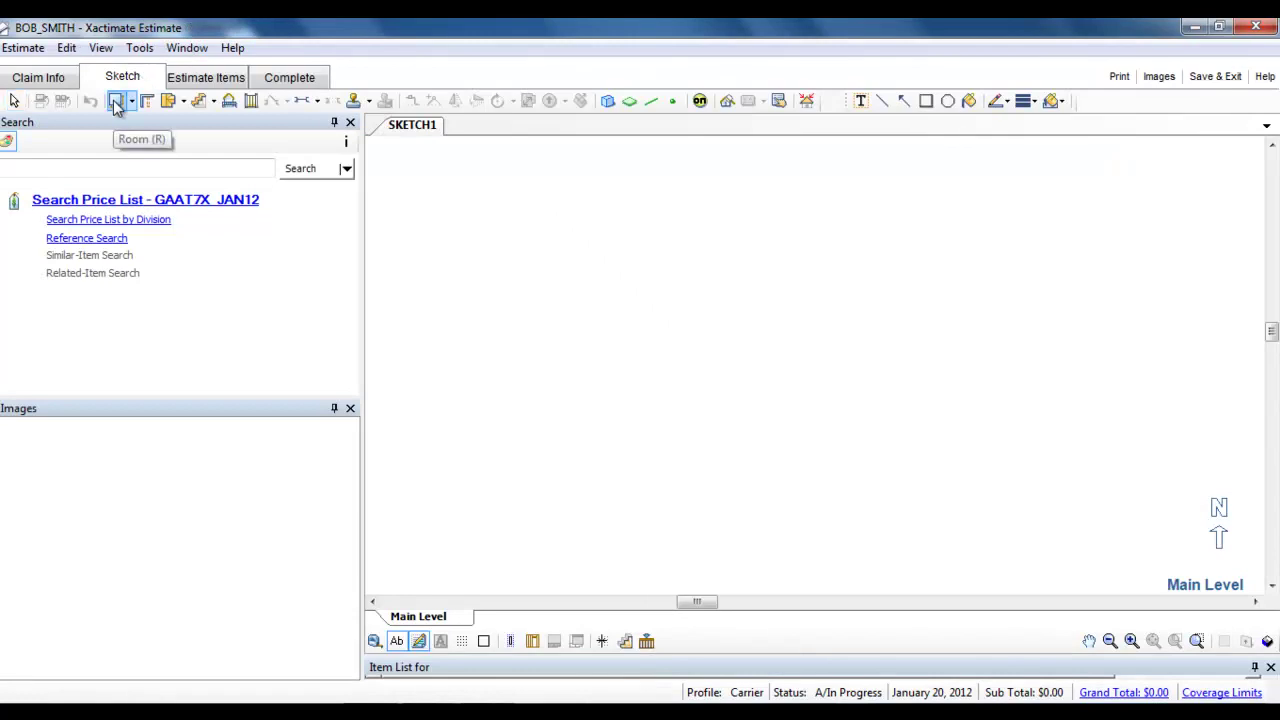
click(574, 298)
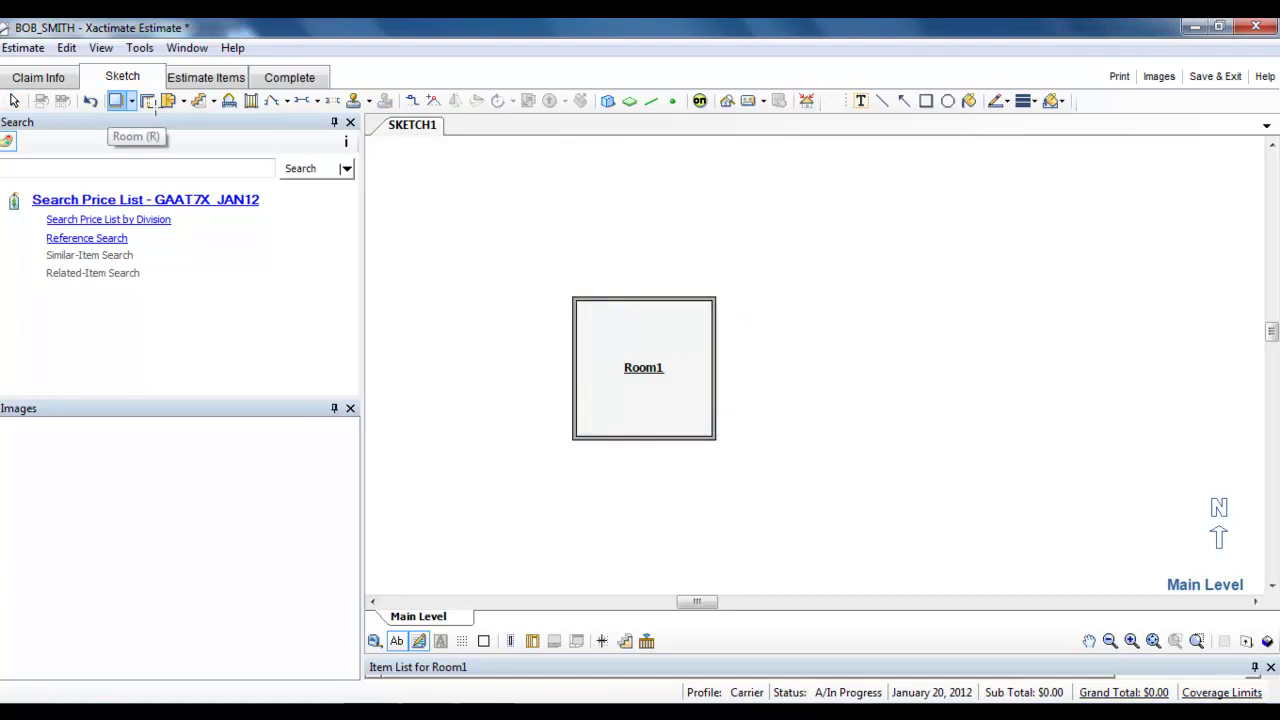
click(117, 101)
click(812, 288)
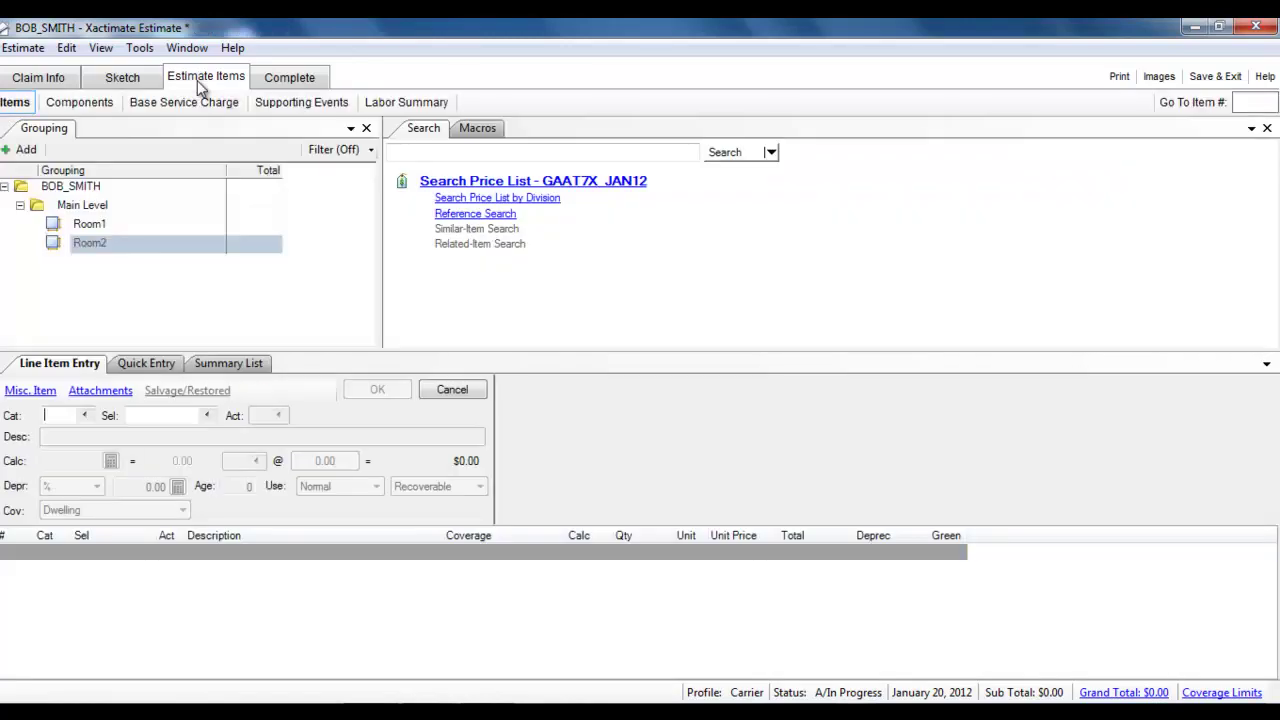
- Add the $148.33 Interior door unit to both Room1 and Room2, then review each room's items
click(106, 228)
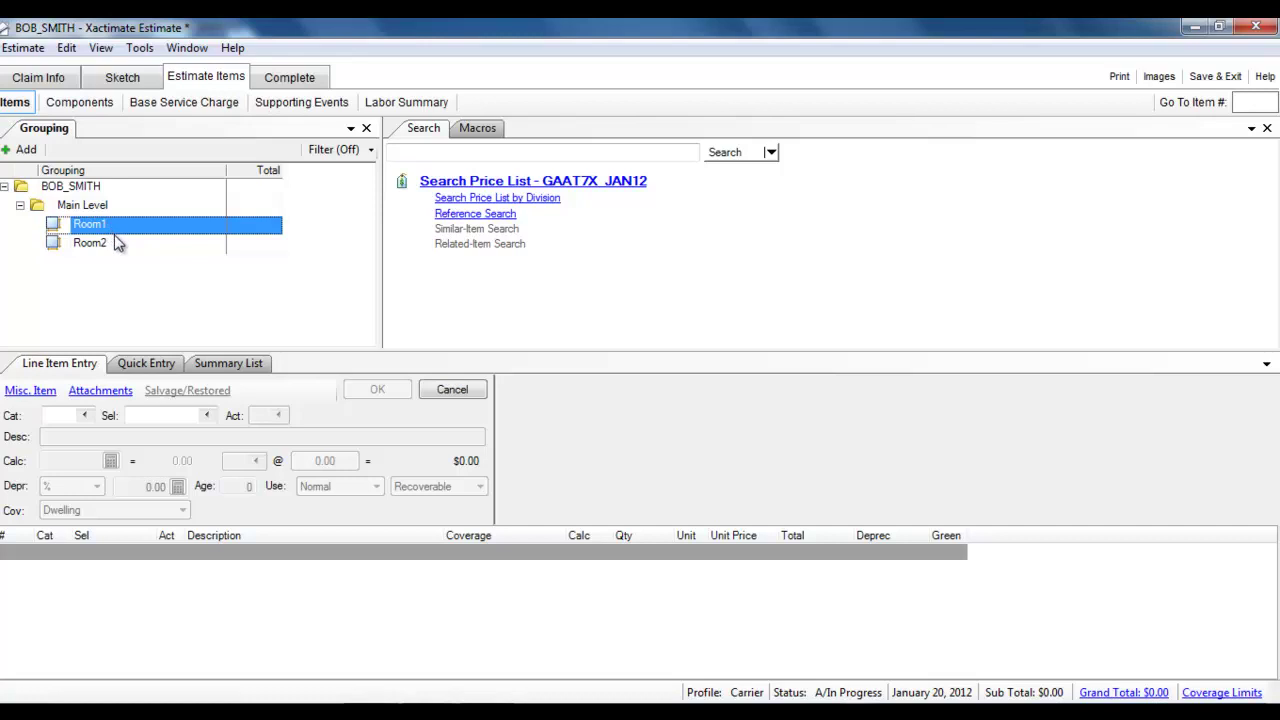
ctrl+click(115, 240)
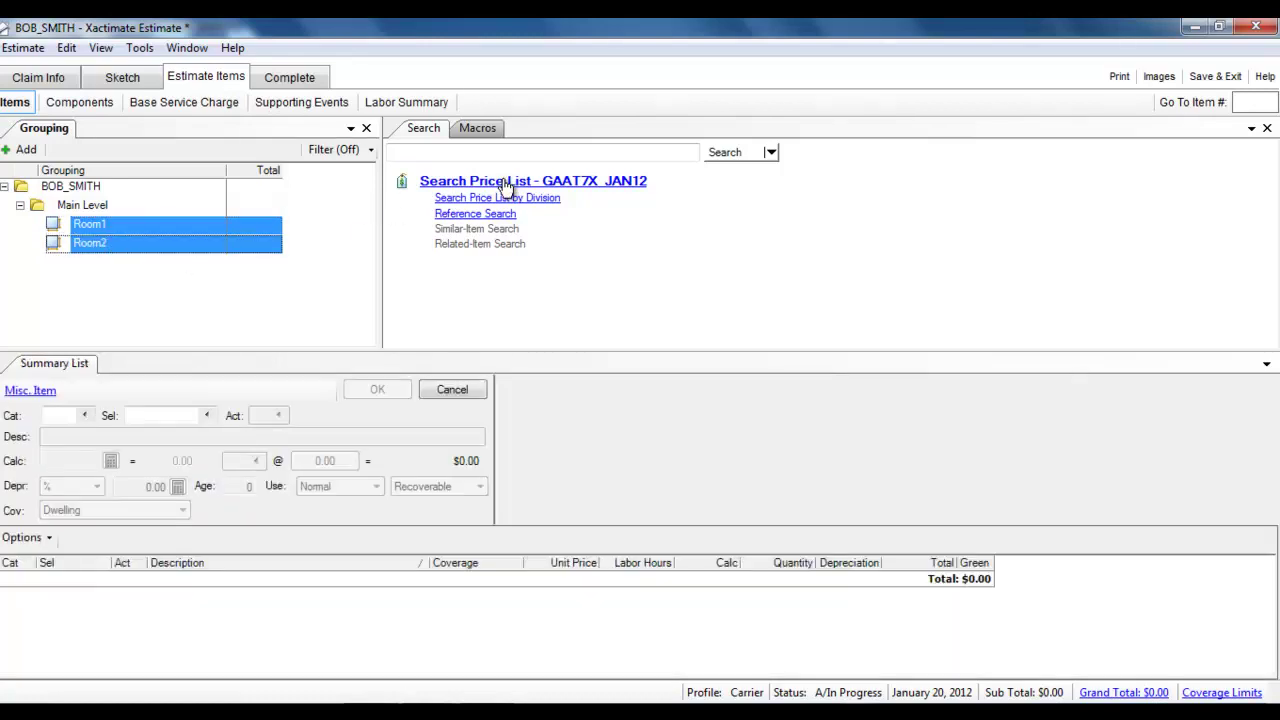
click(507, 184)
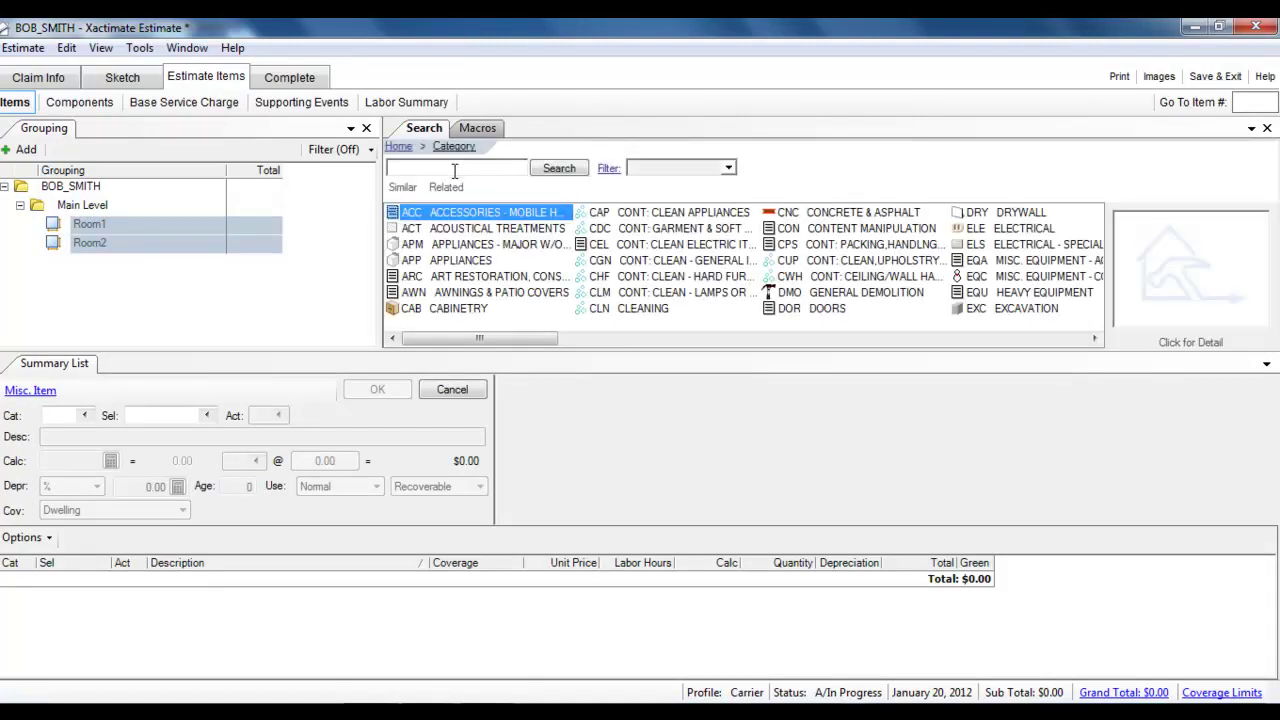
click(454, 171)
text(interior dor)
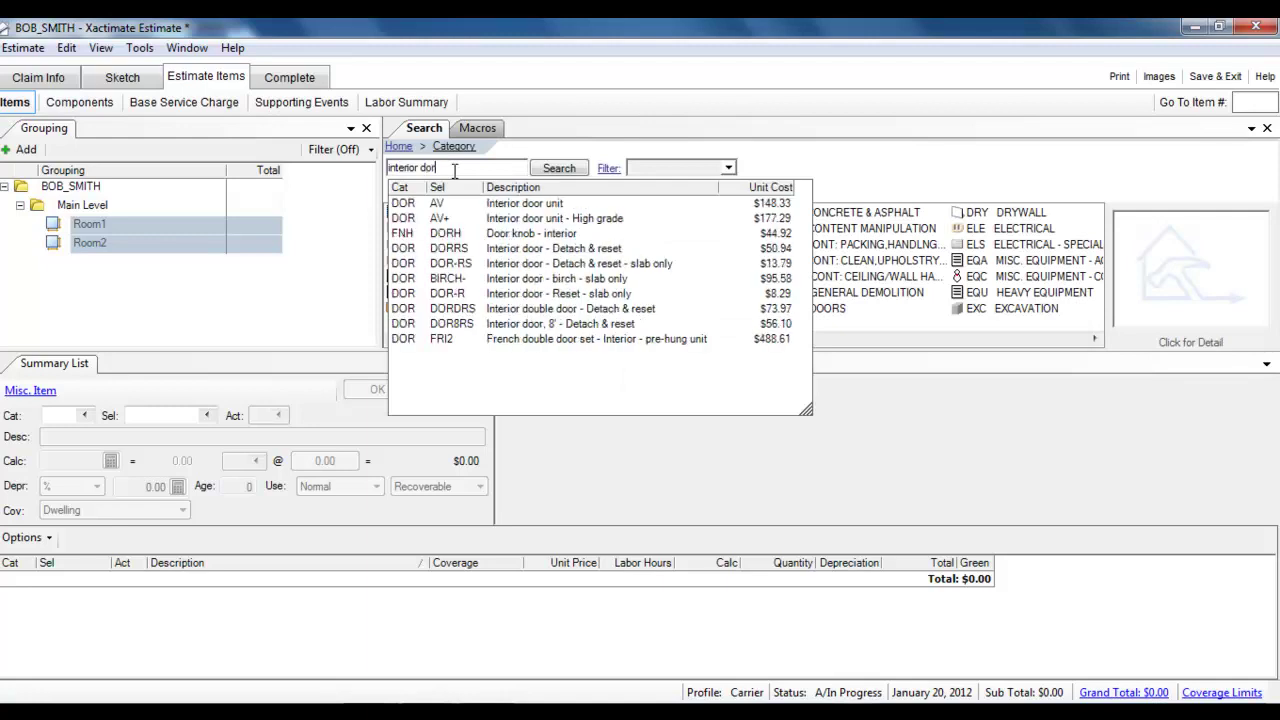
key(BackSpace)
text(or door)
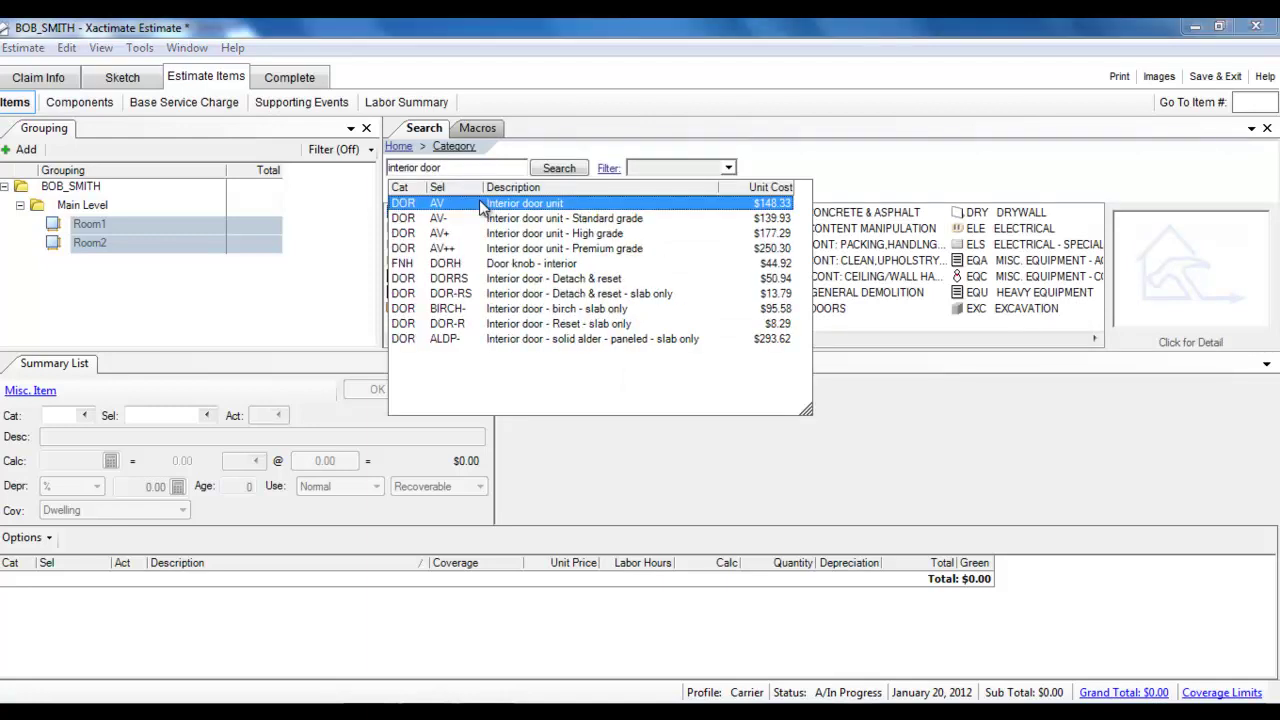
click(481, 205)
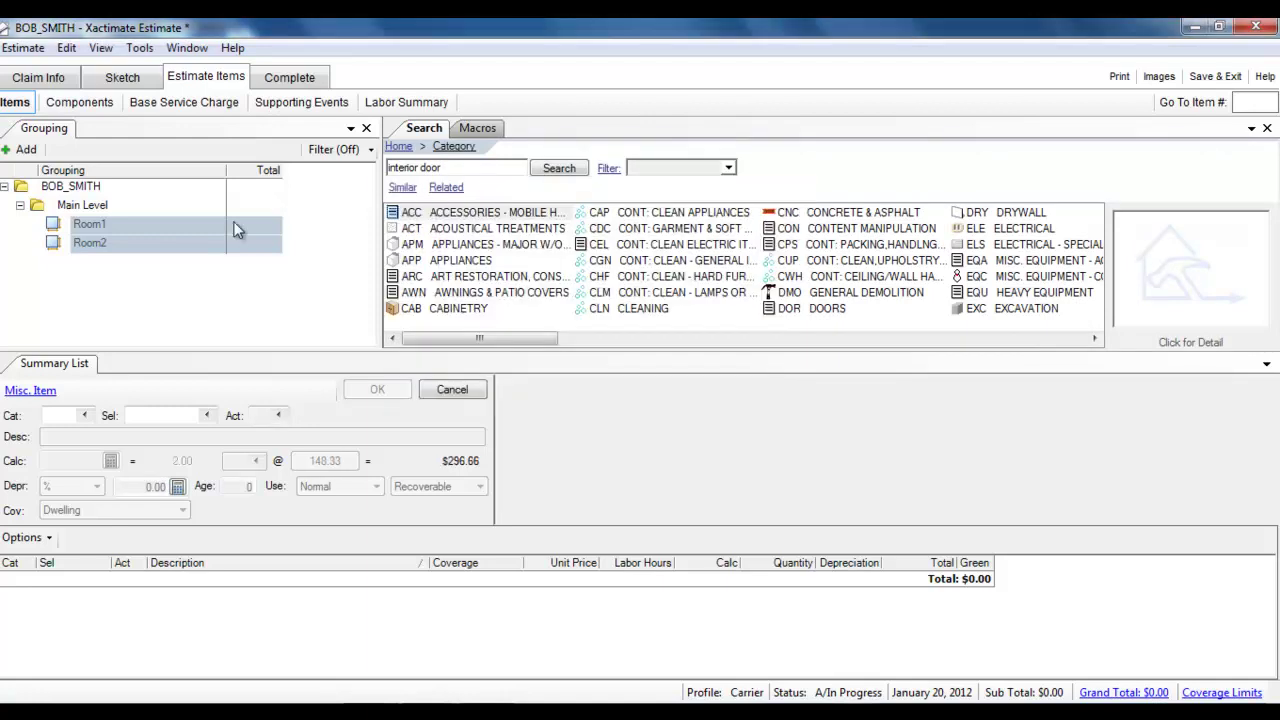
click(148, 228)
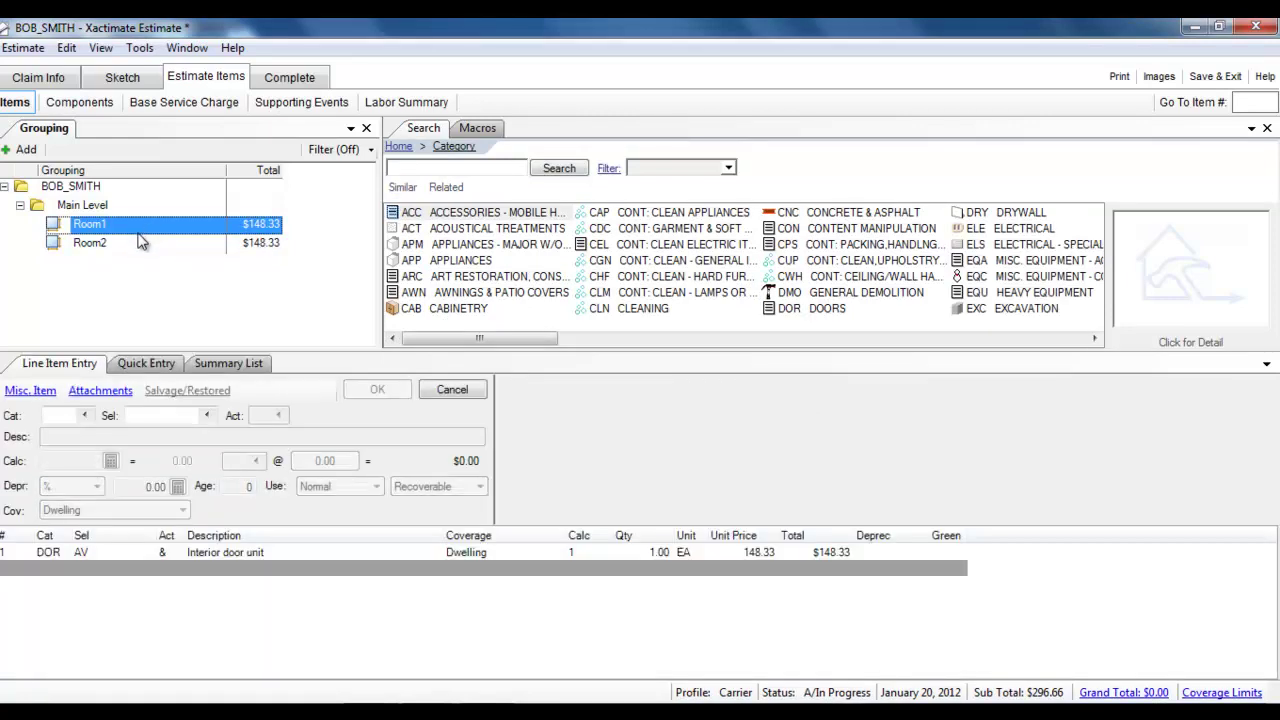
click(121, 250)
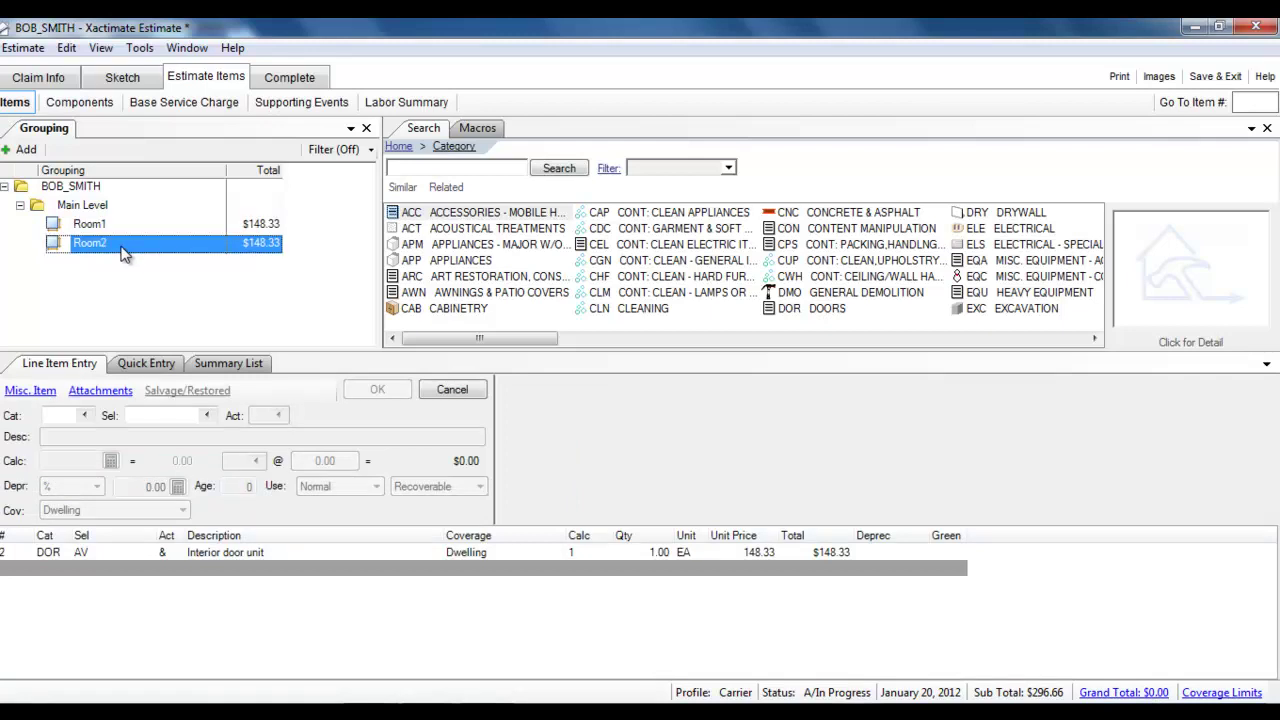
click(98, 228)
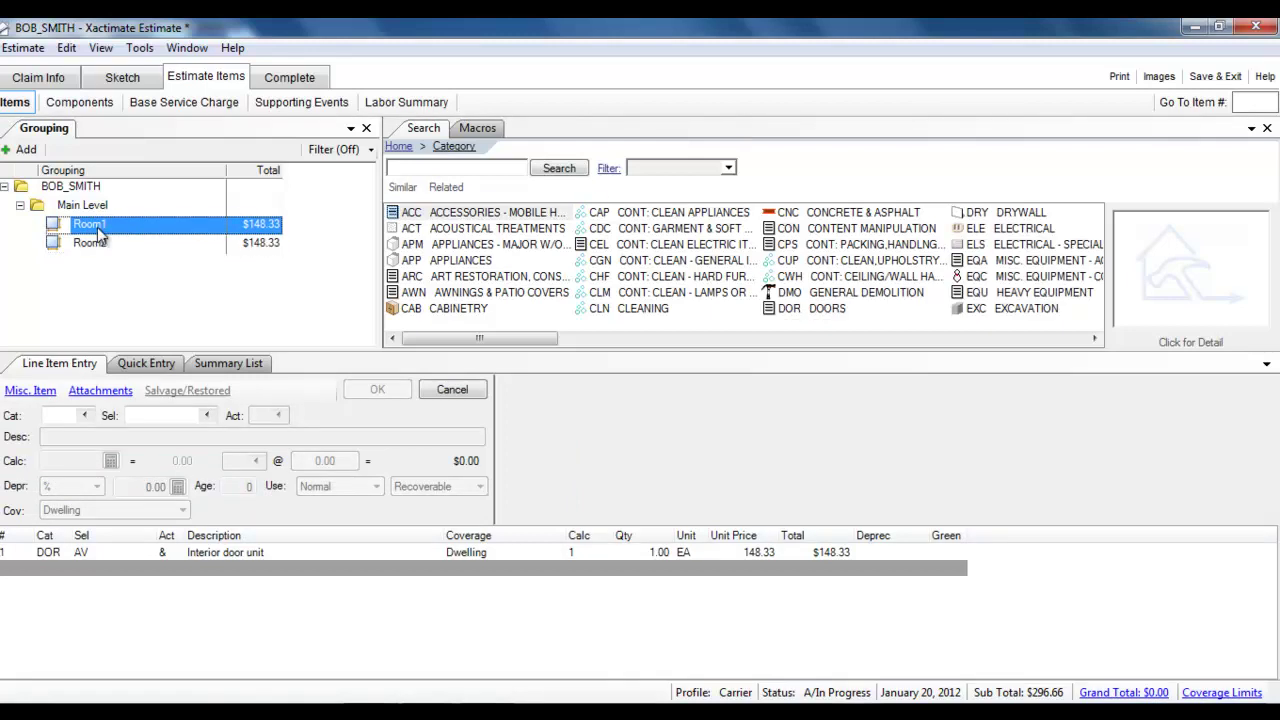
- Add the two-coat wall and ceiling paint item to Room1
click(202, 555)
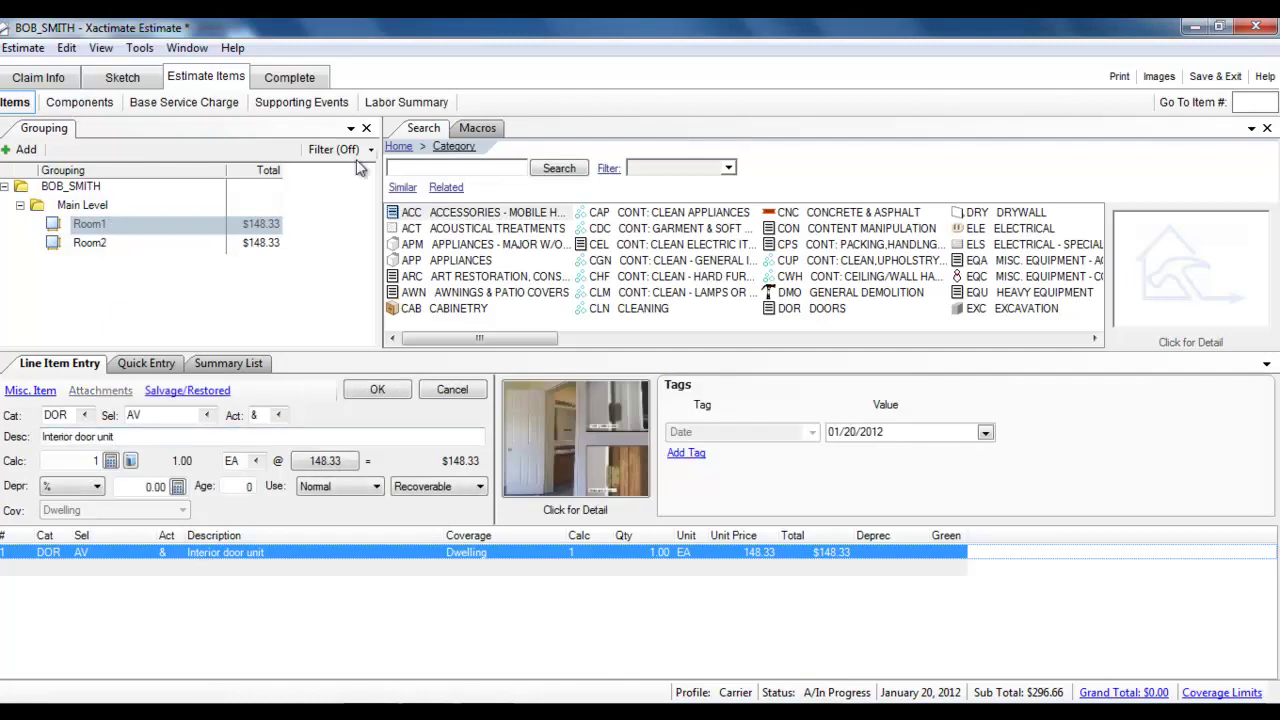
click(443, 165)
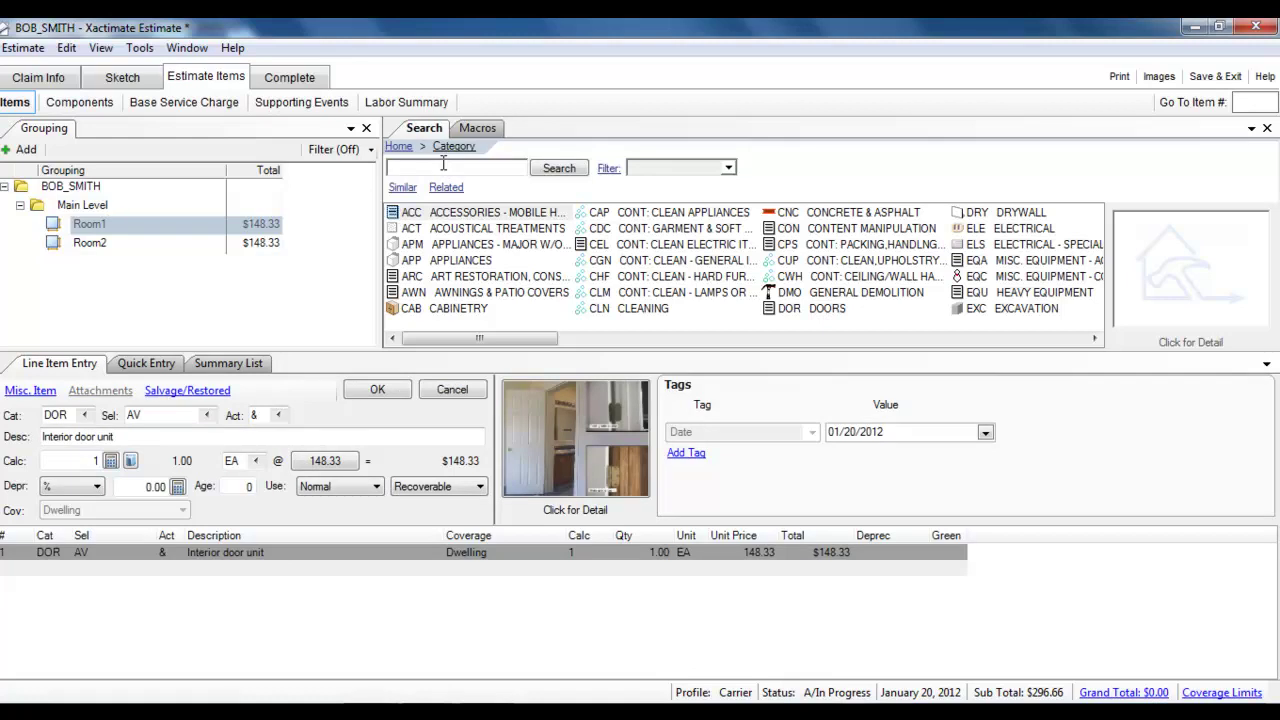
text(paint)
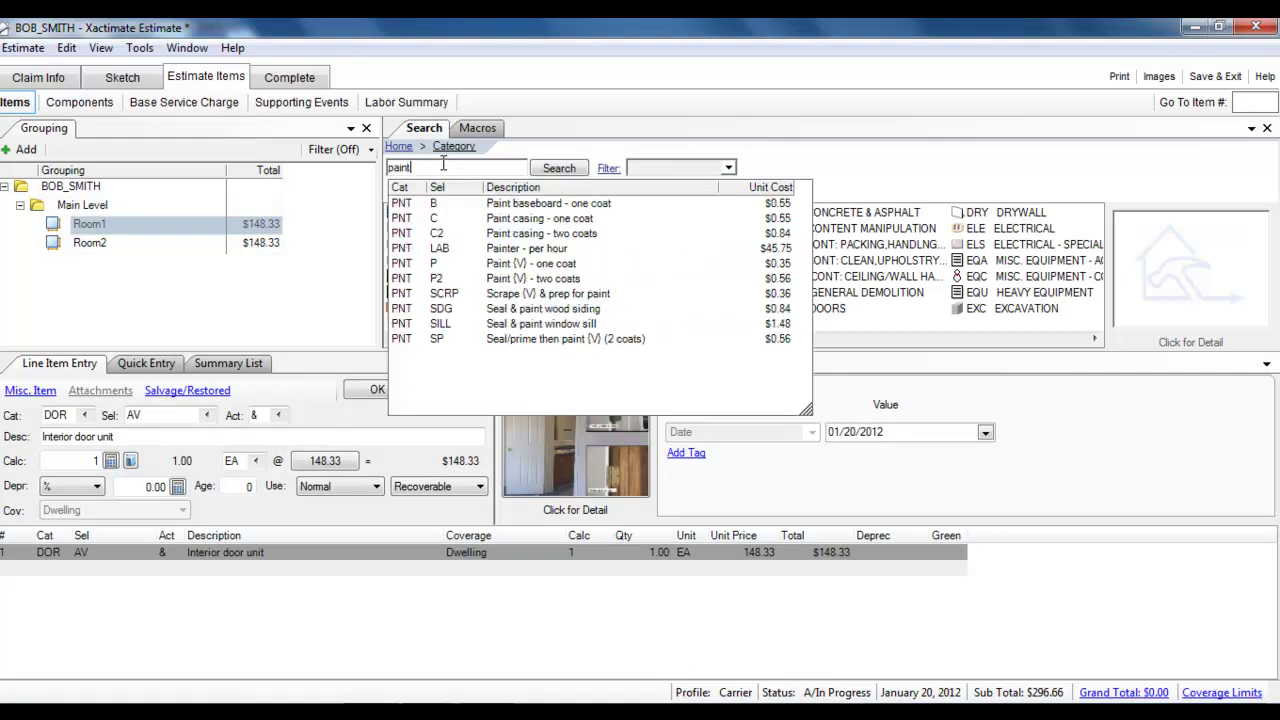
click(500, 280)
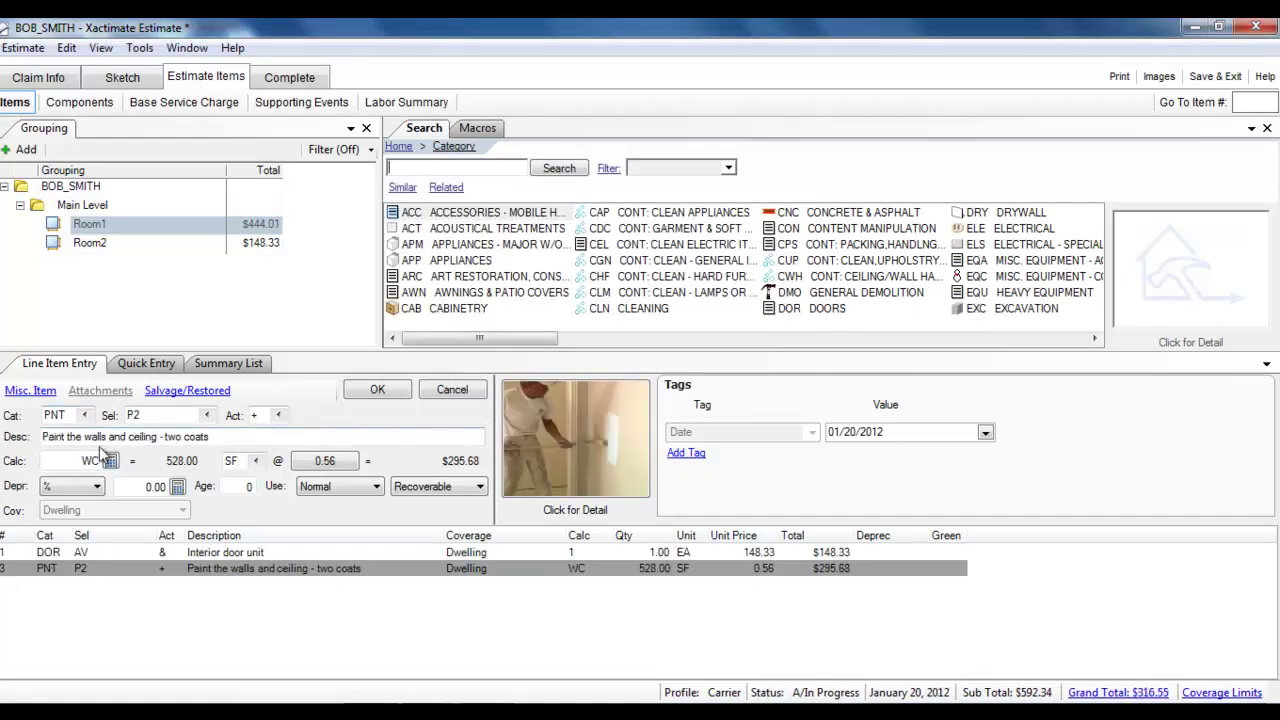
click(376, 392)
- Add the one-coat wall and ceiling paint item to Room1
click(444, 166)
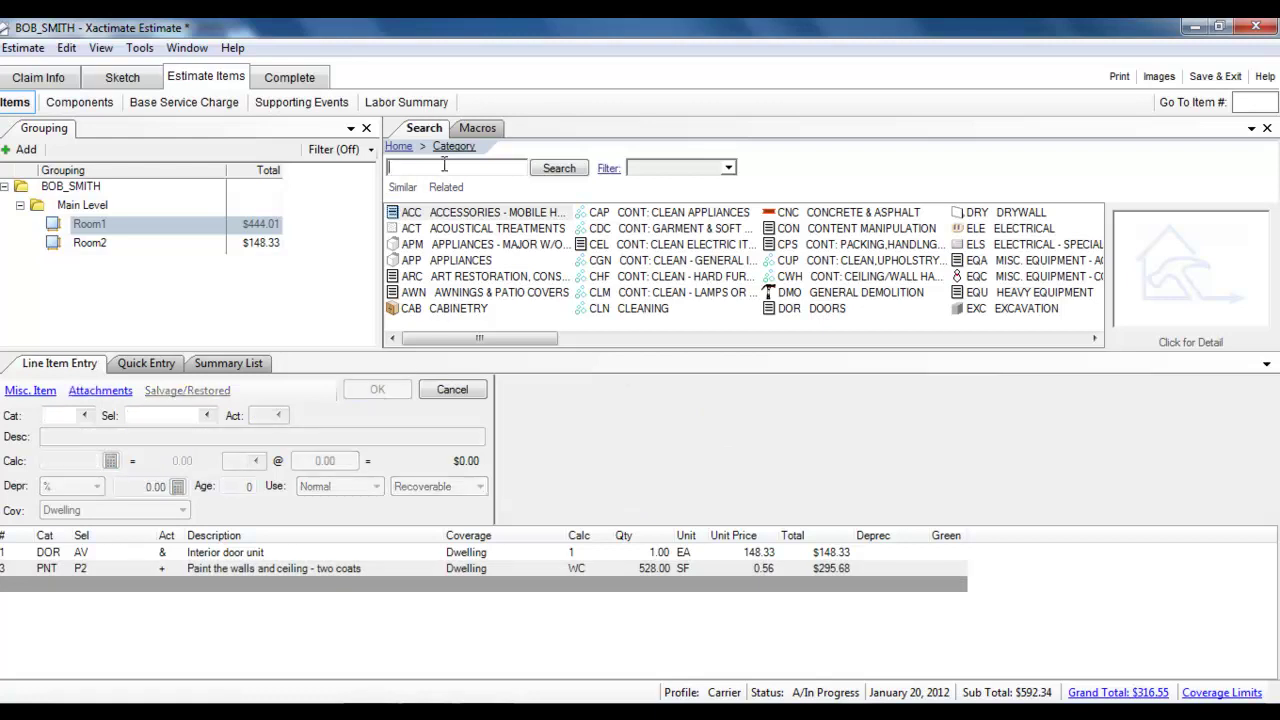
text(paint)
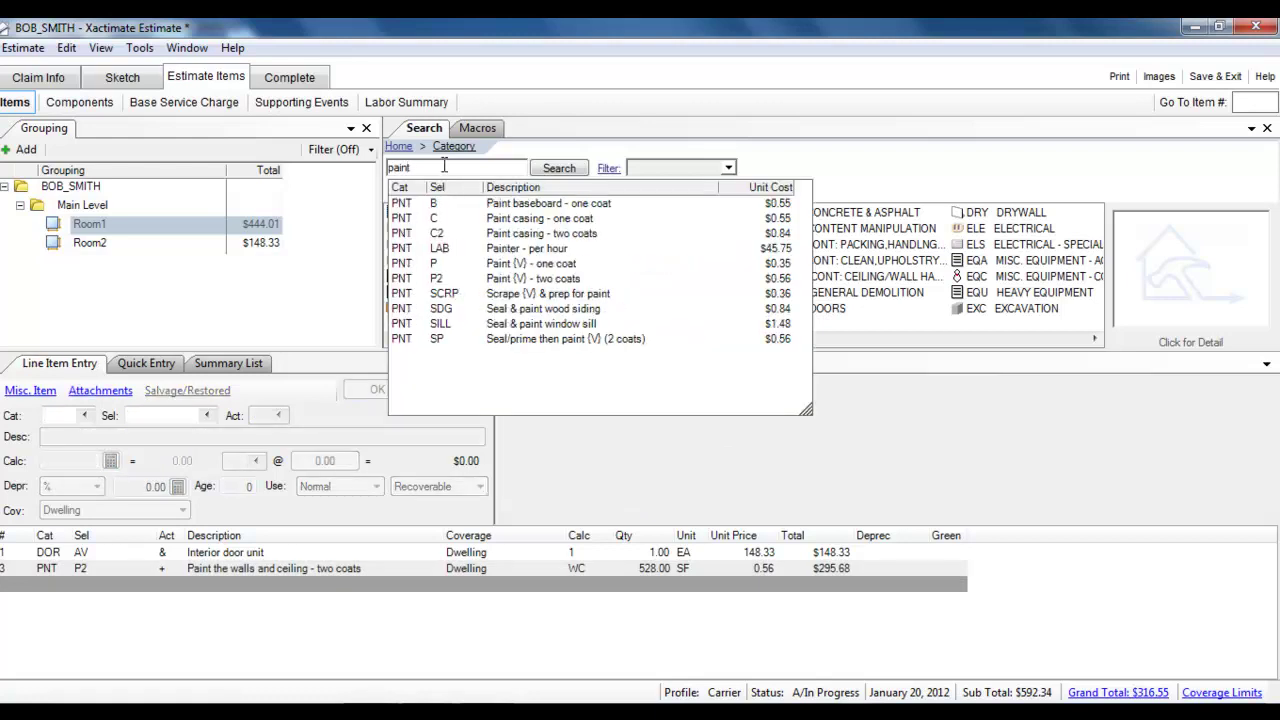
click(470, 264)
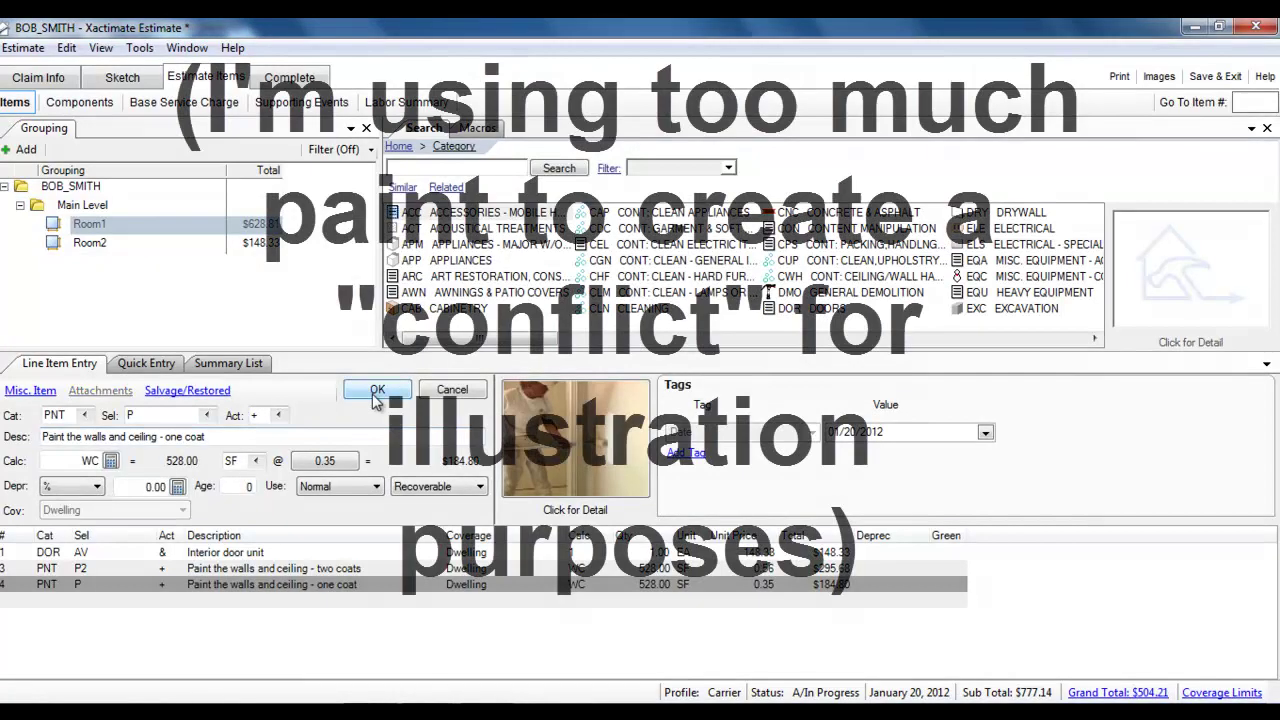
click(377, 395)
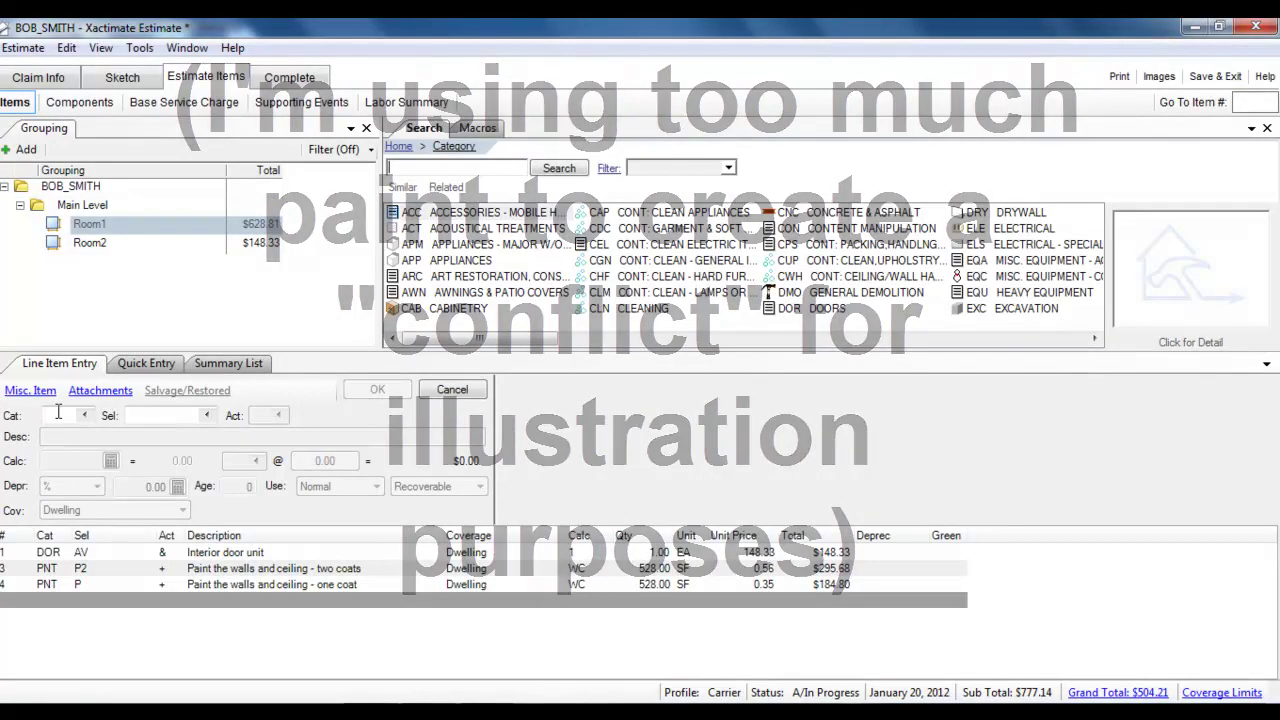
- Add a duplicate one-coat paint line using category PNT and selection P
text(PA)
key(Tab)
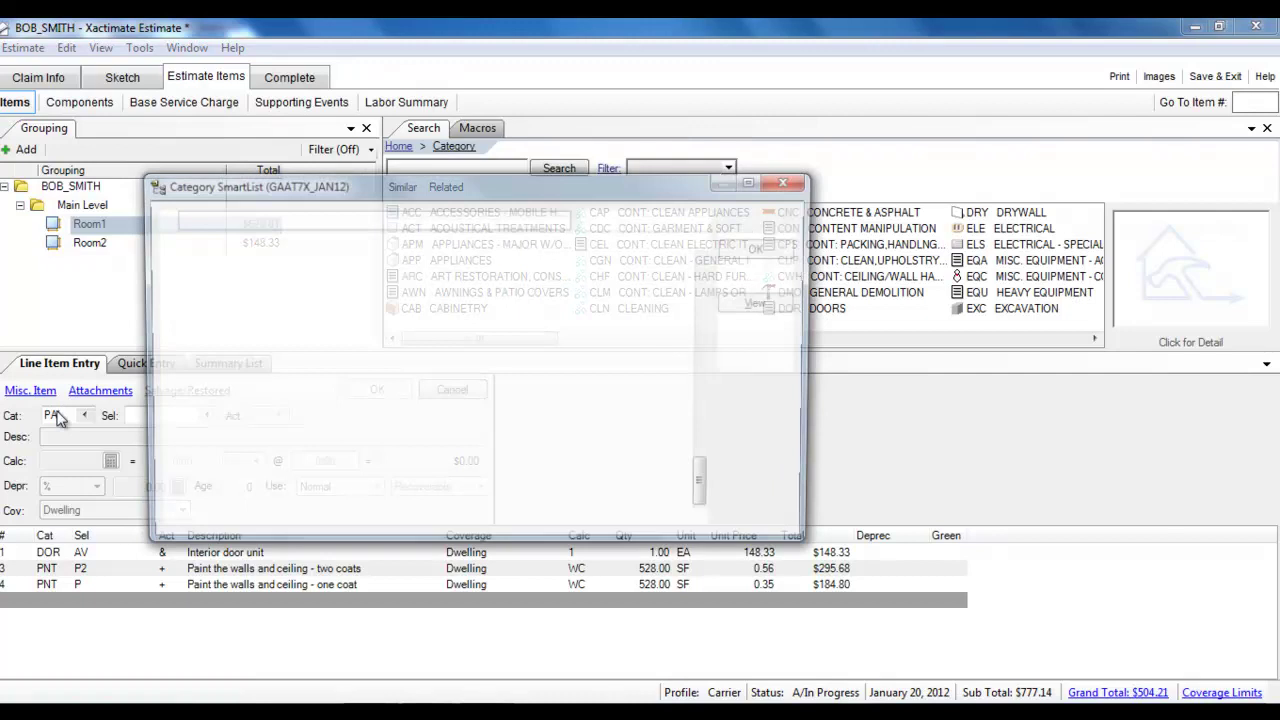
text(Tn)
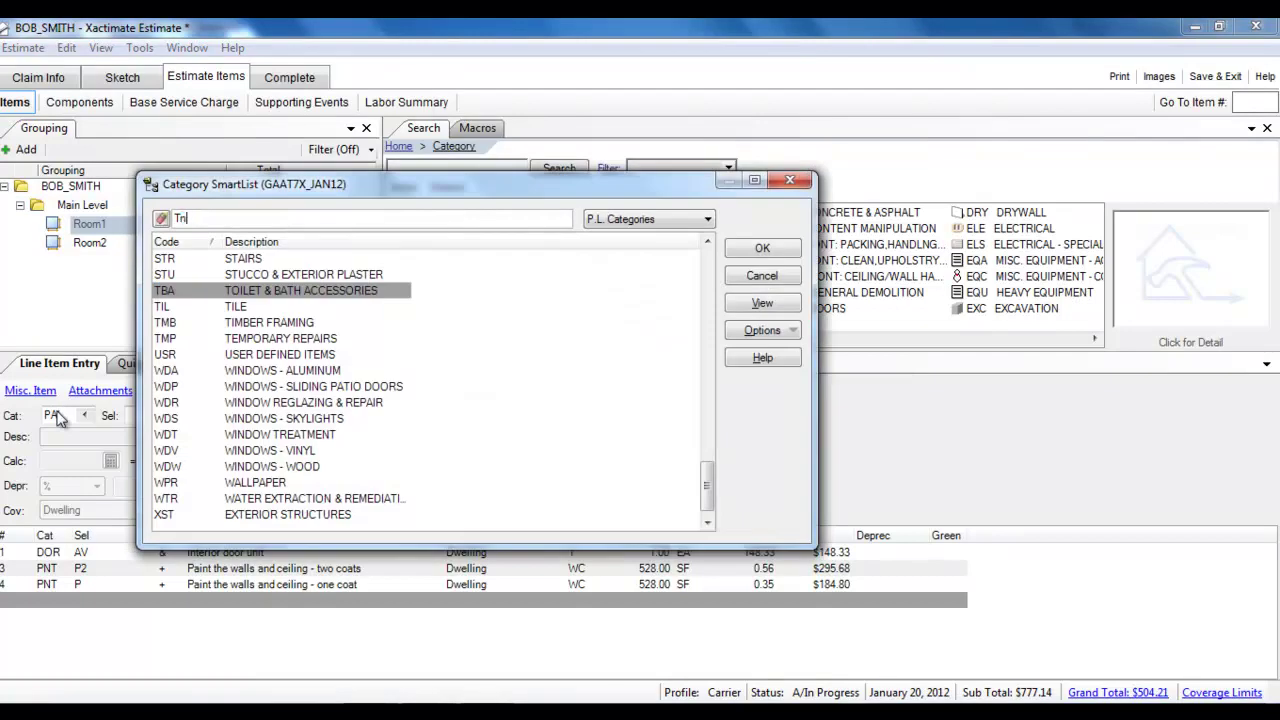
text(pt)
key(Return)
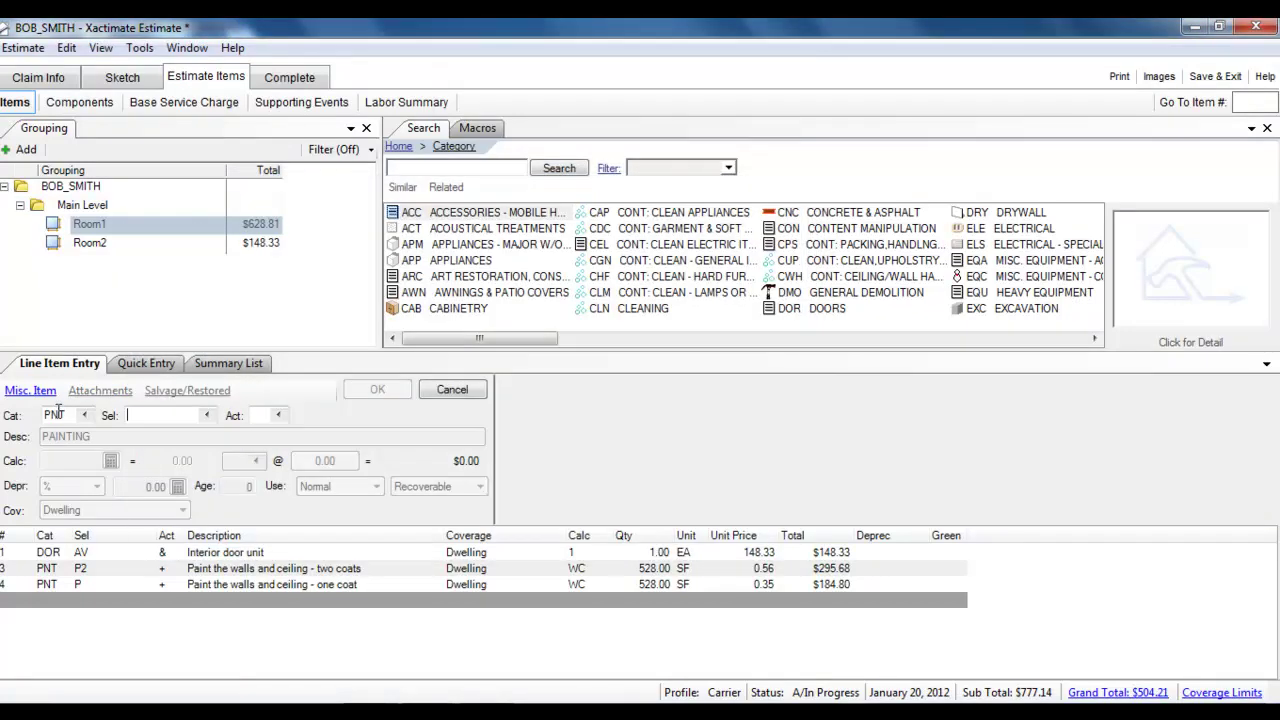
text(P)
key(Tab)
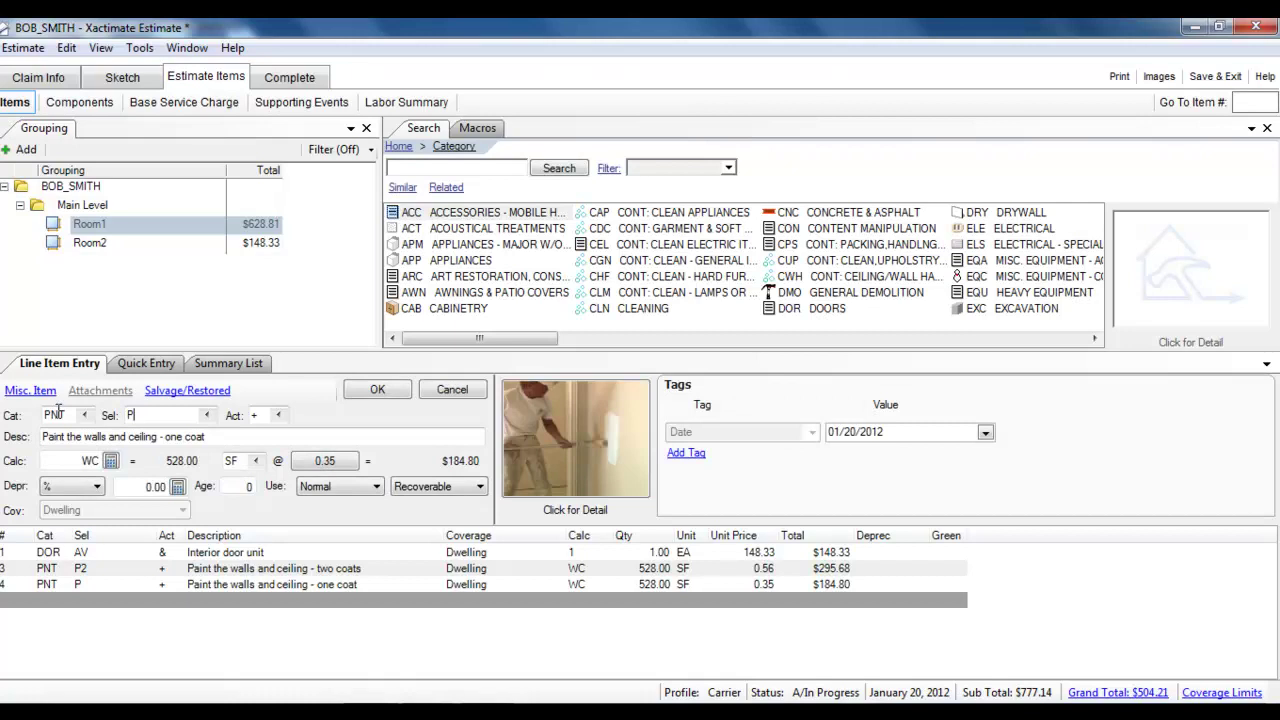
key(Tab)
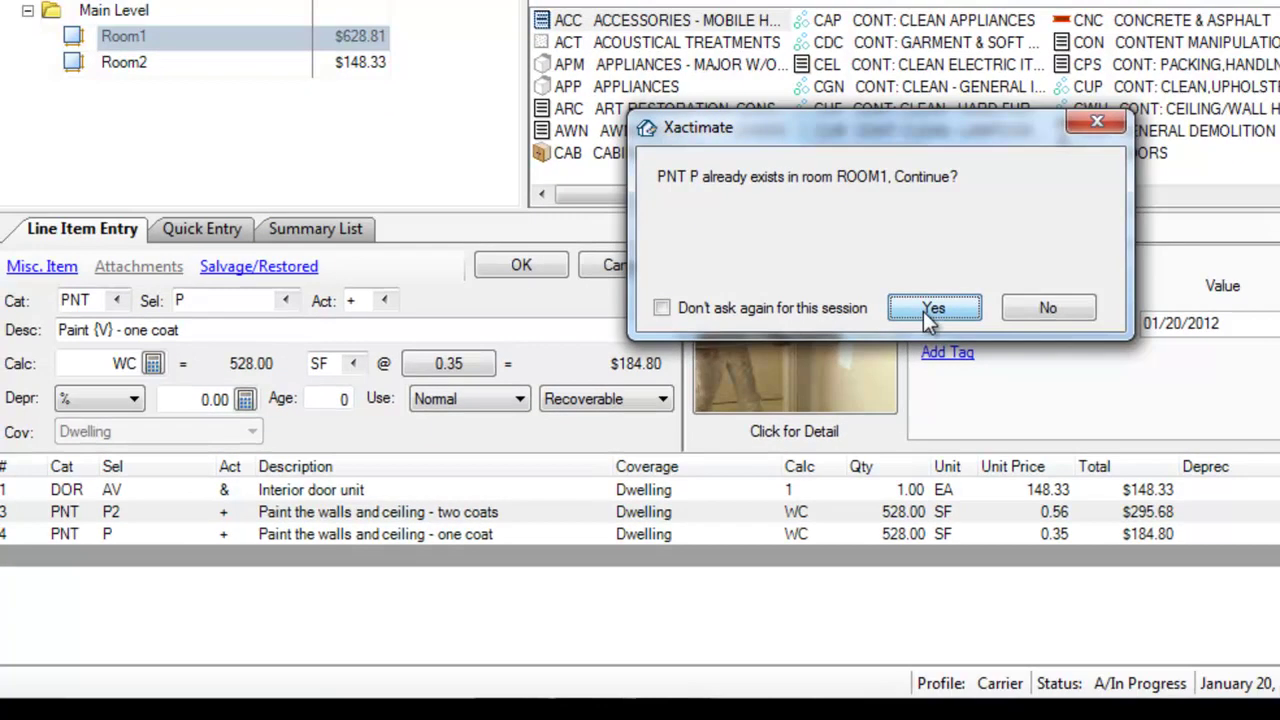
click(880, 347)
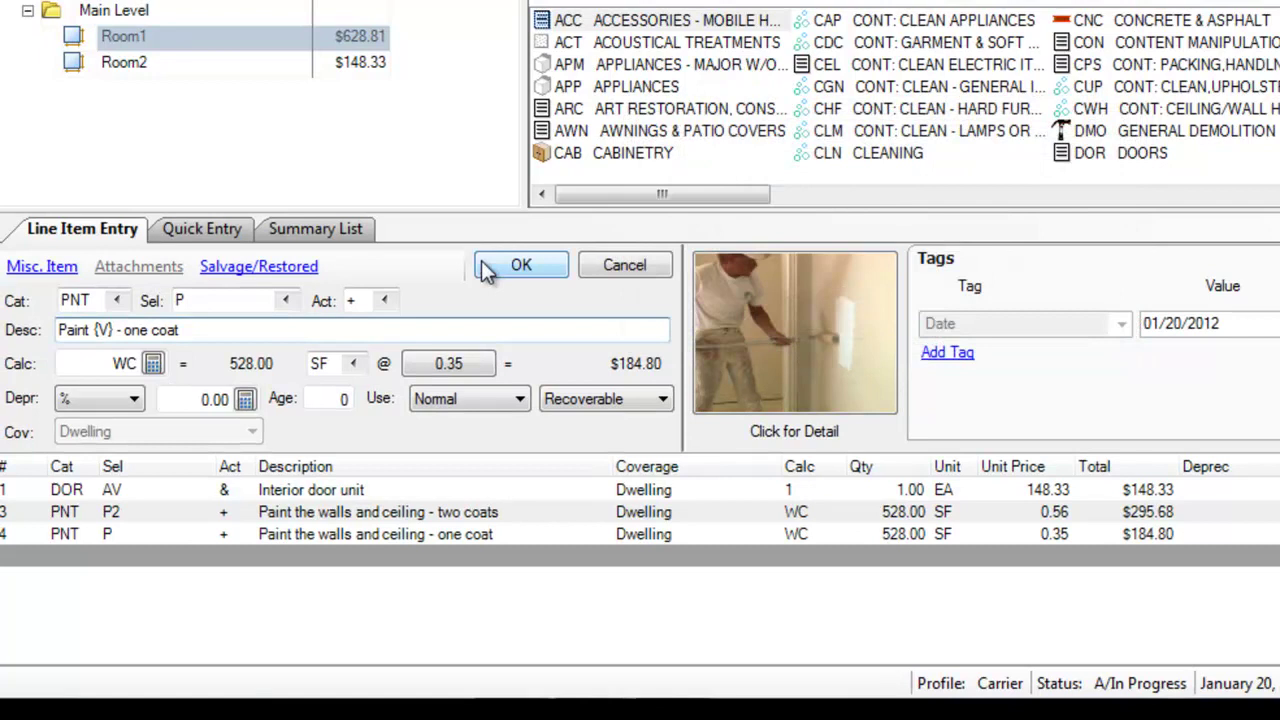
click(517, 266)
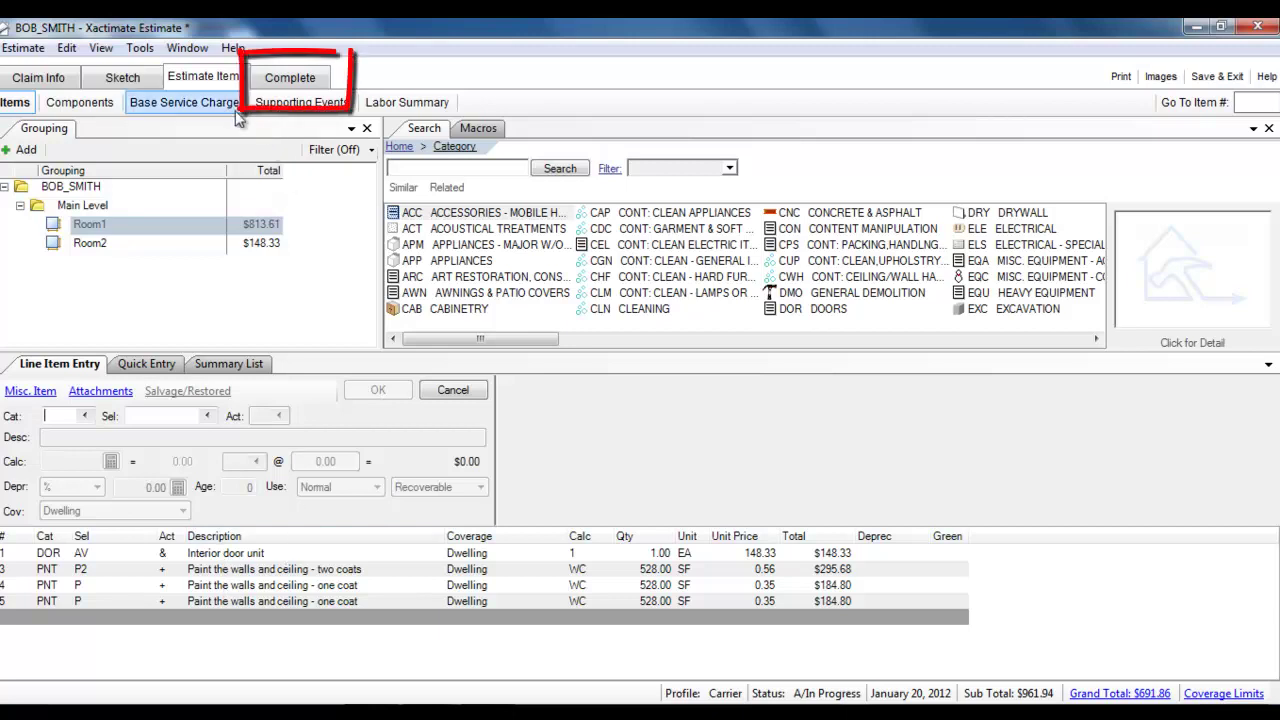
- Set both Date Inspected and Date Contacted to 01/20/2012 from the completion status page
click(277, 83)
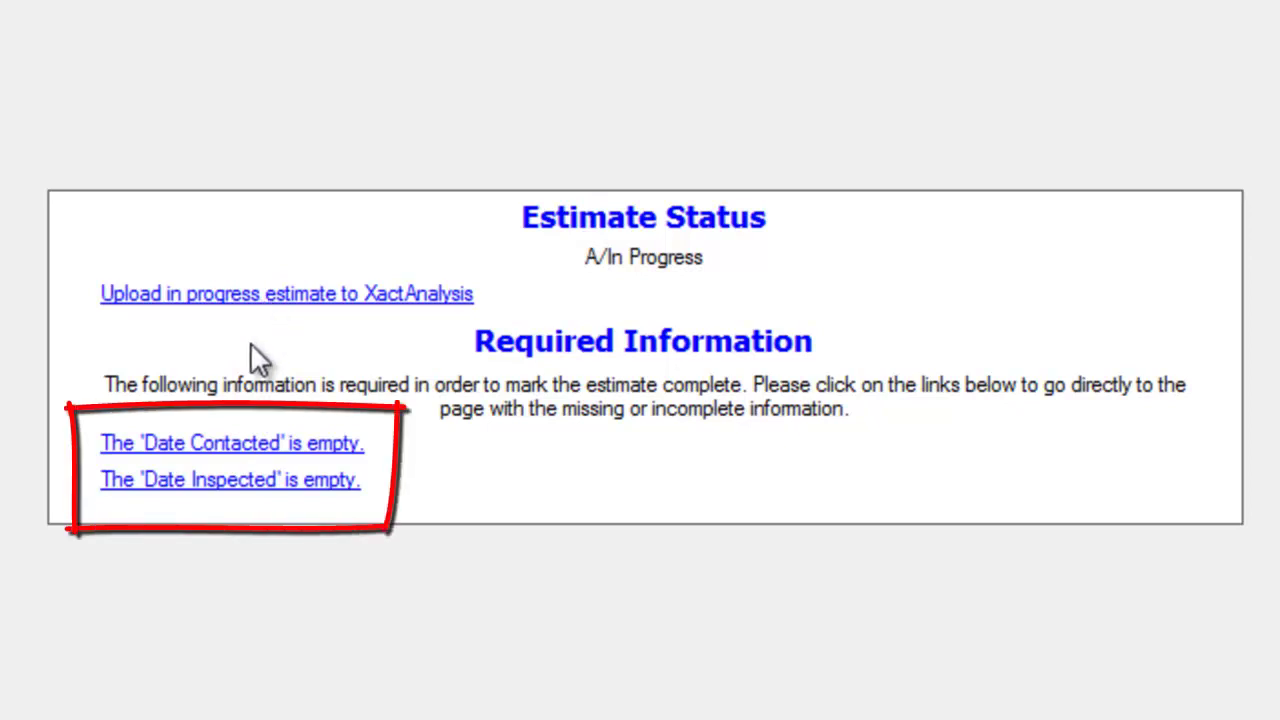
click(220, 445)
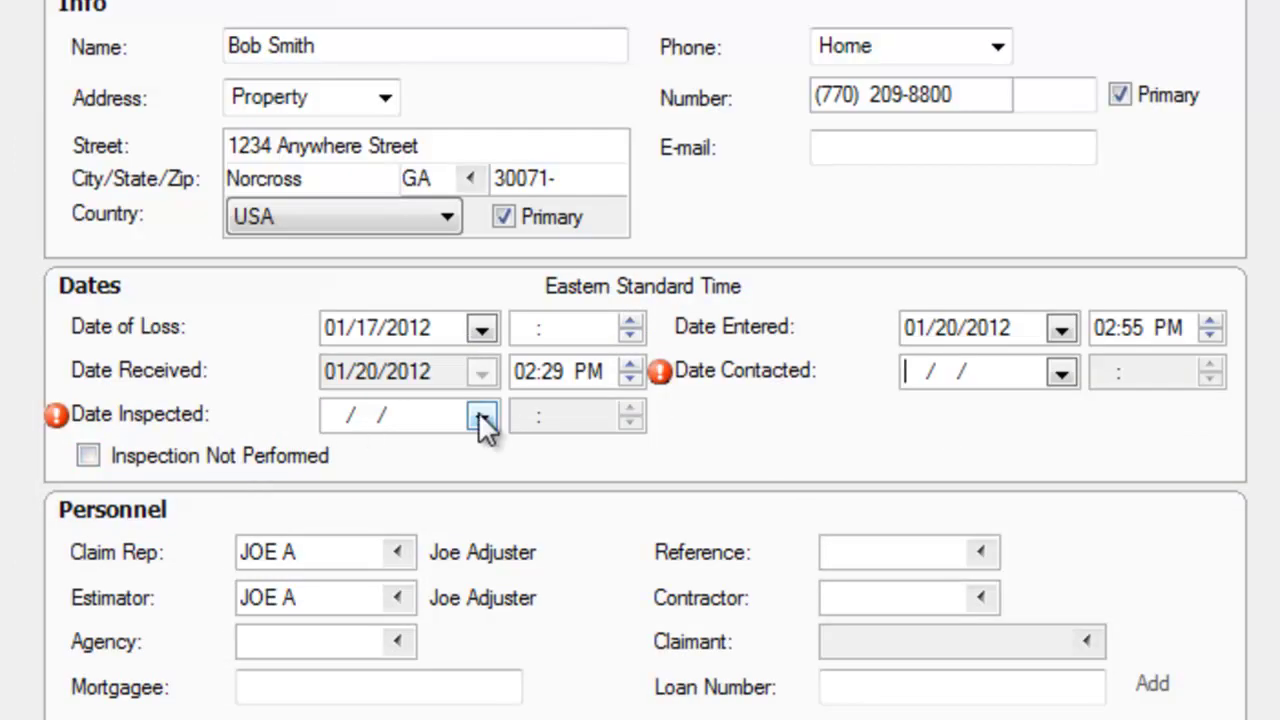
click(481, 418)
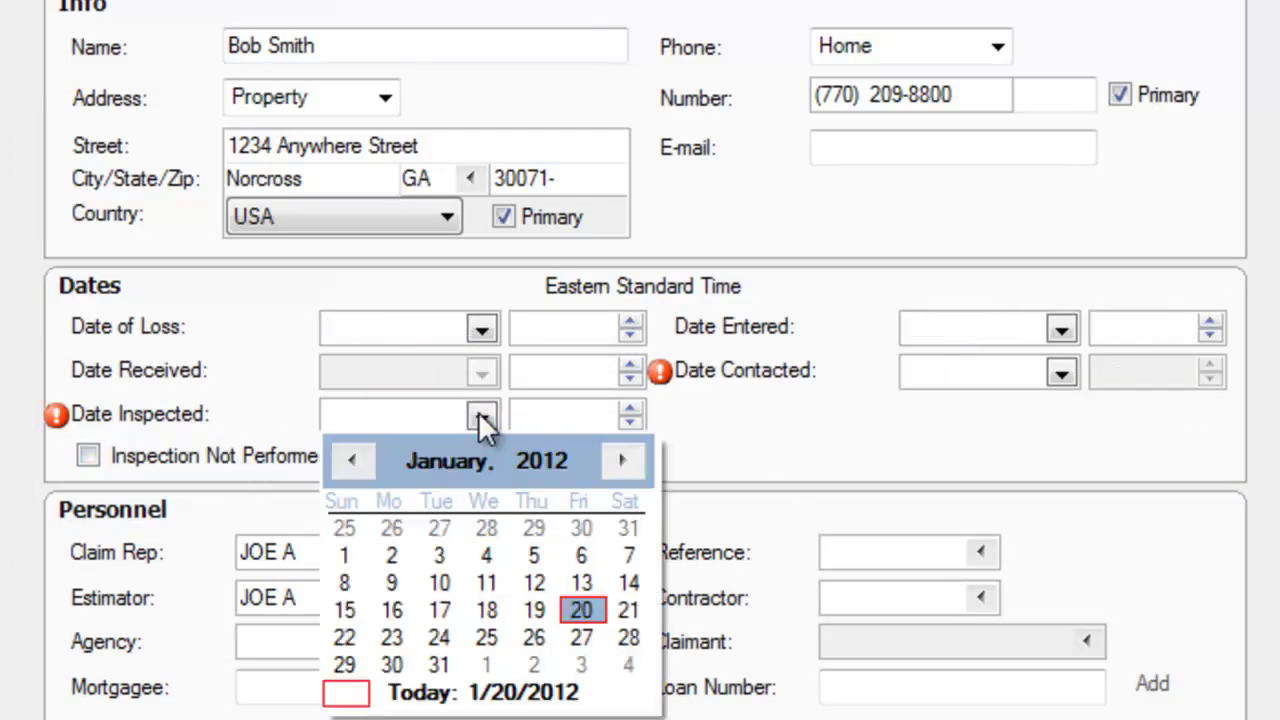
click(576, 604)
click(1061, 372)
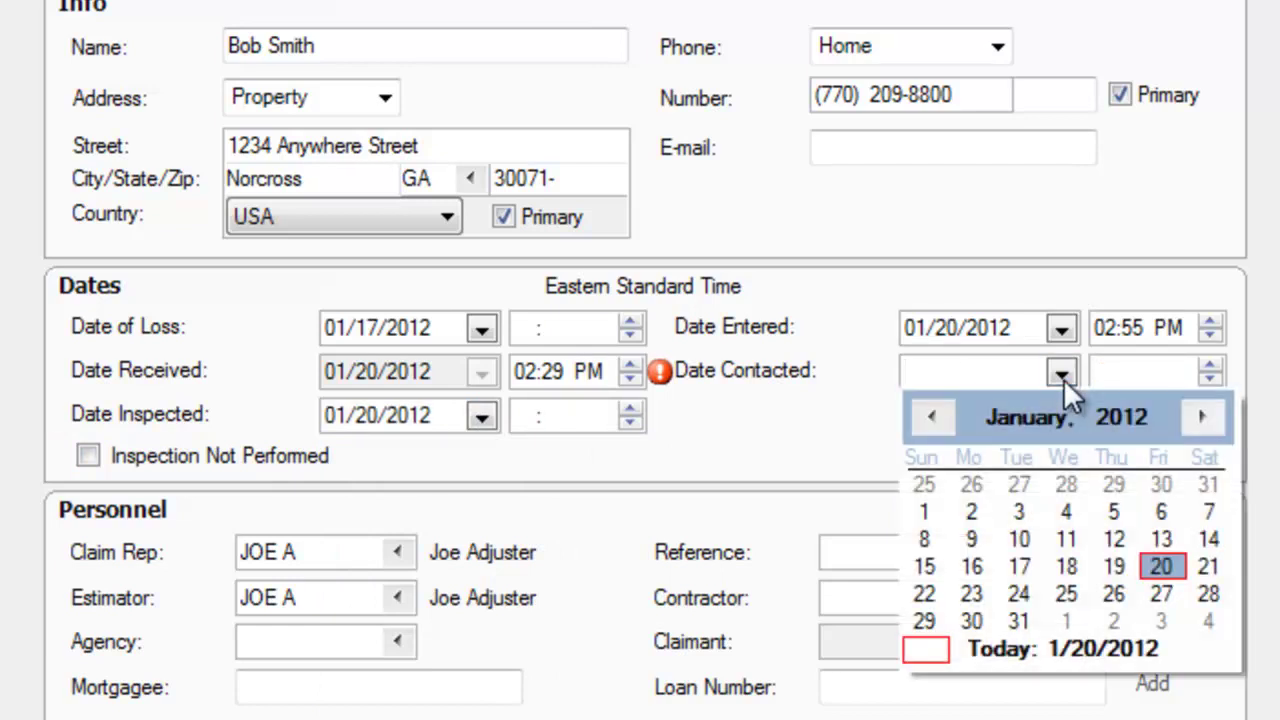
click(1160, 567)
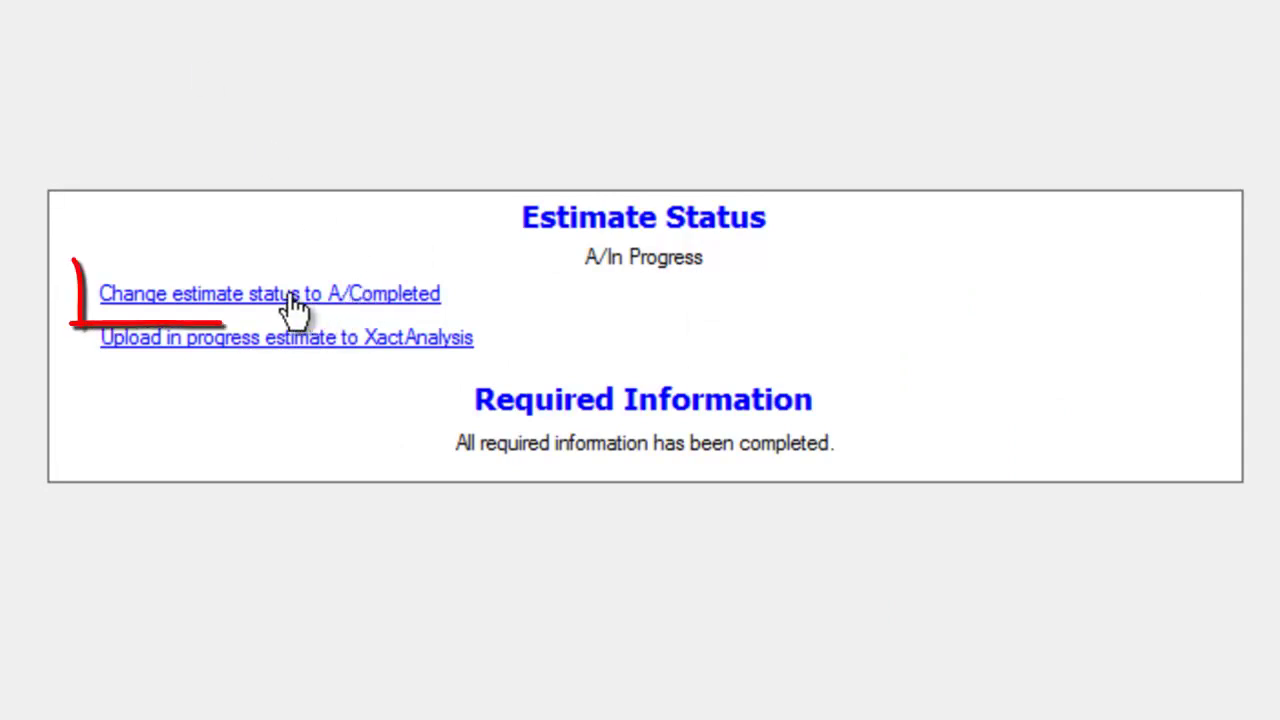
- Request A/Completed status and dismiss Room1's rule log to reach the Inspection By-Pass form
click(235, 296)
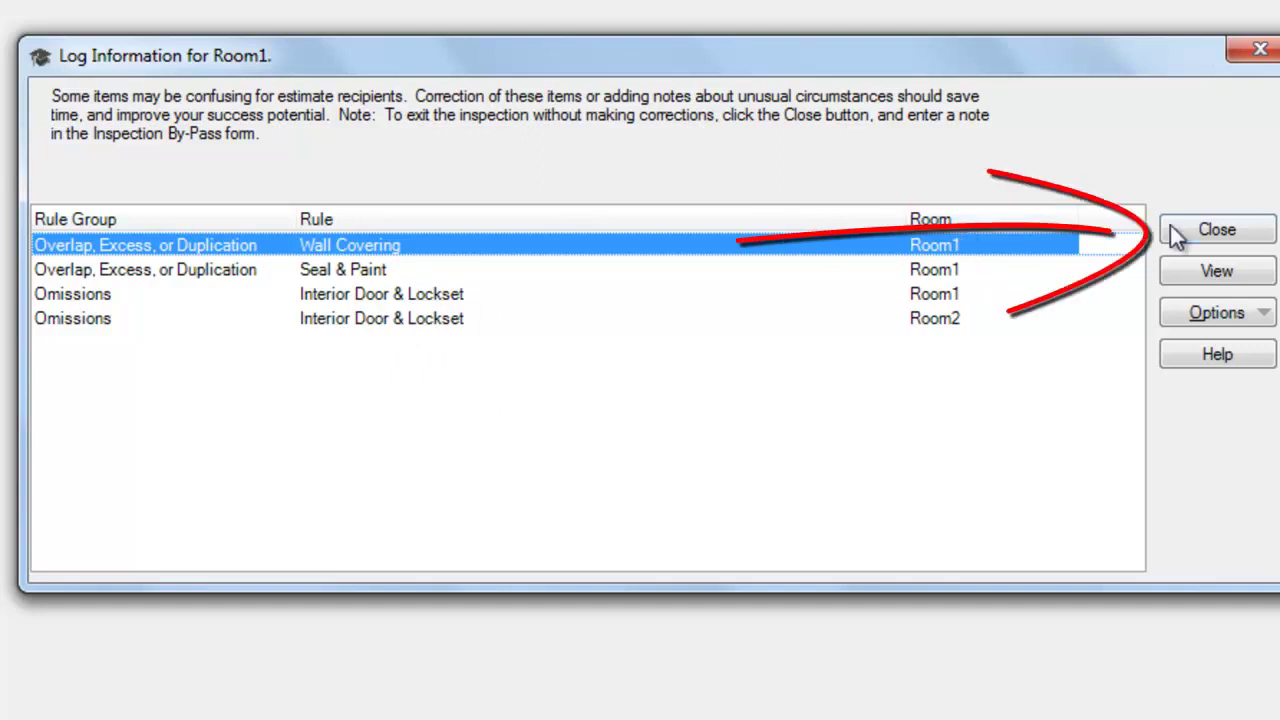
click(1210, 232)
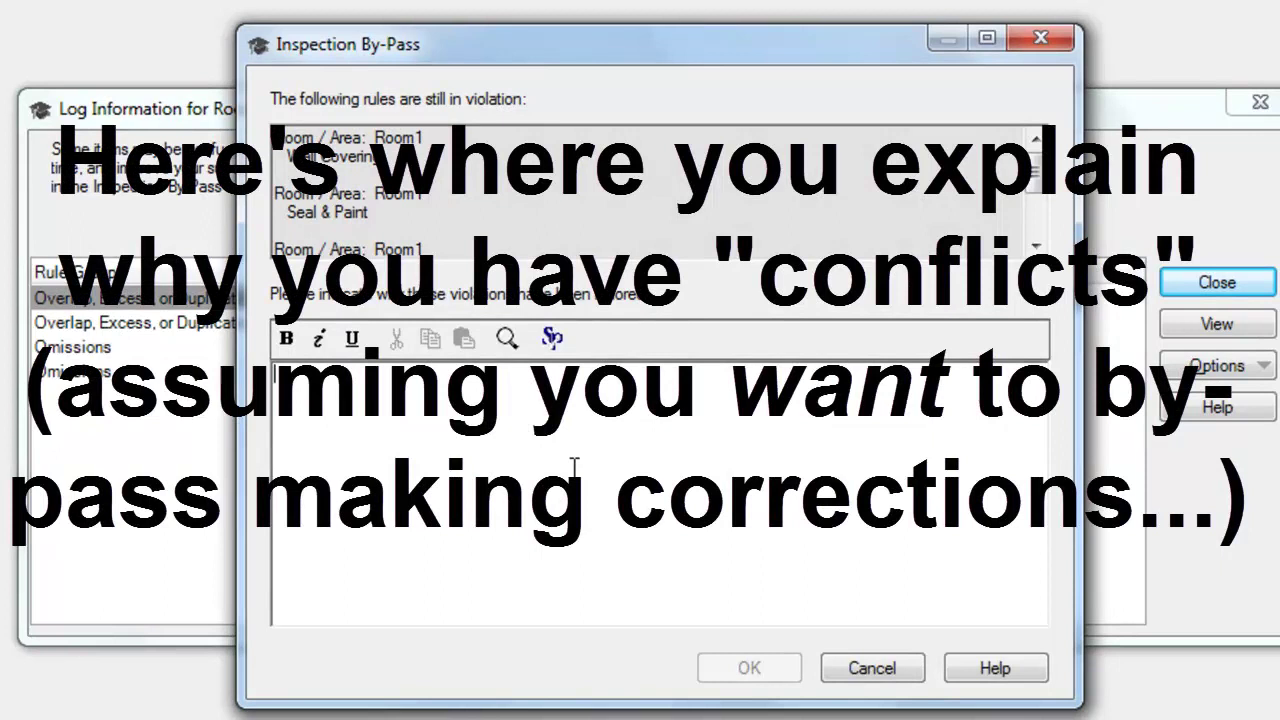
- Write the by-pass note 'I painted the extra walls because ____.' plus a second line explaining the missing locksets
text(I painted the)
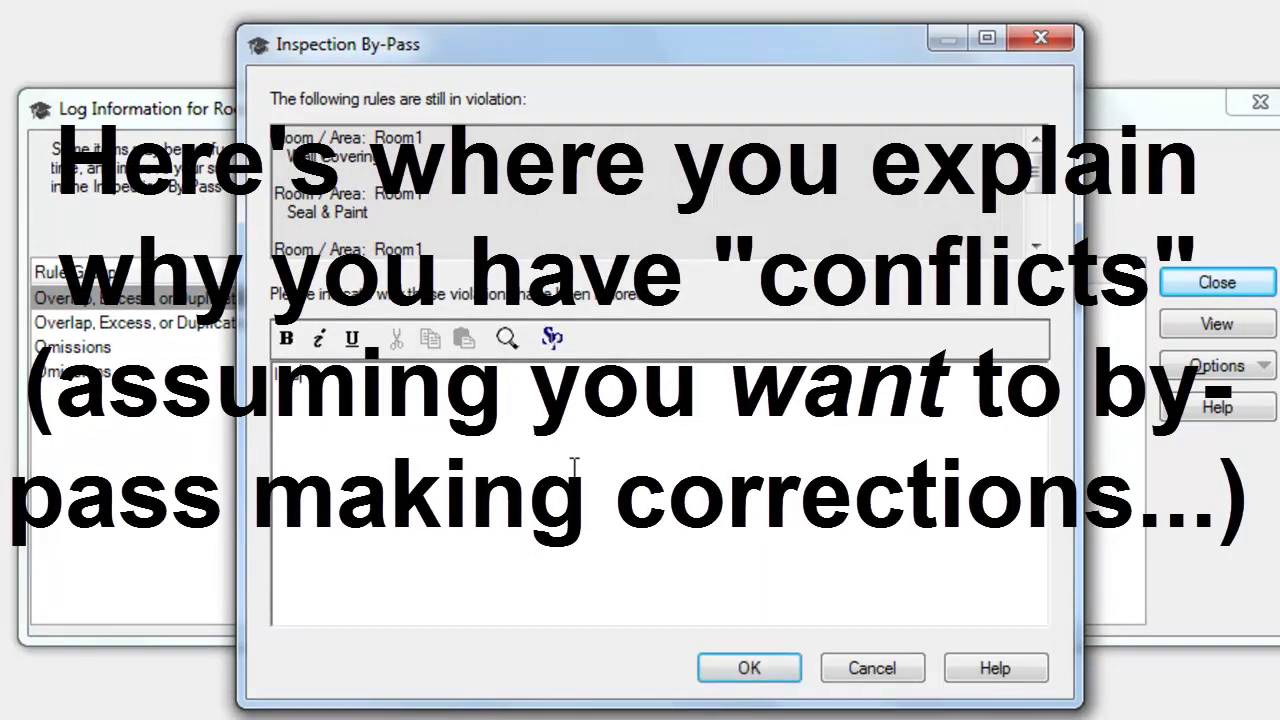
text( extr)
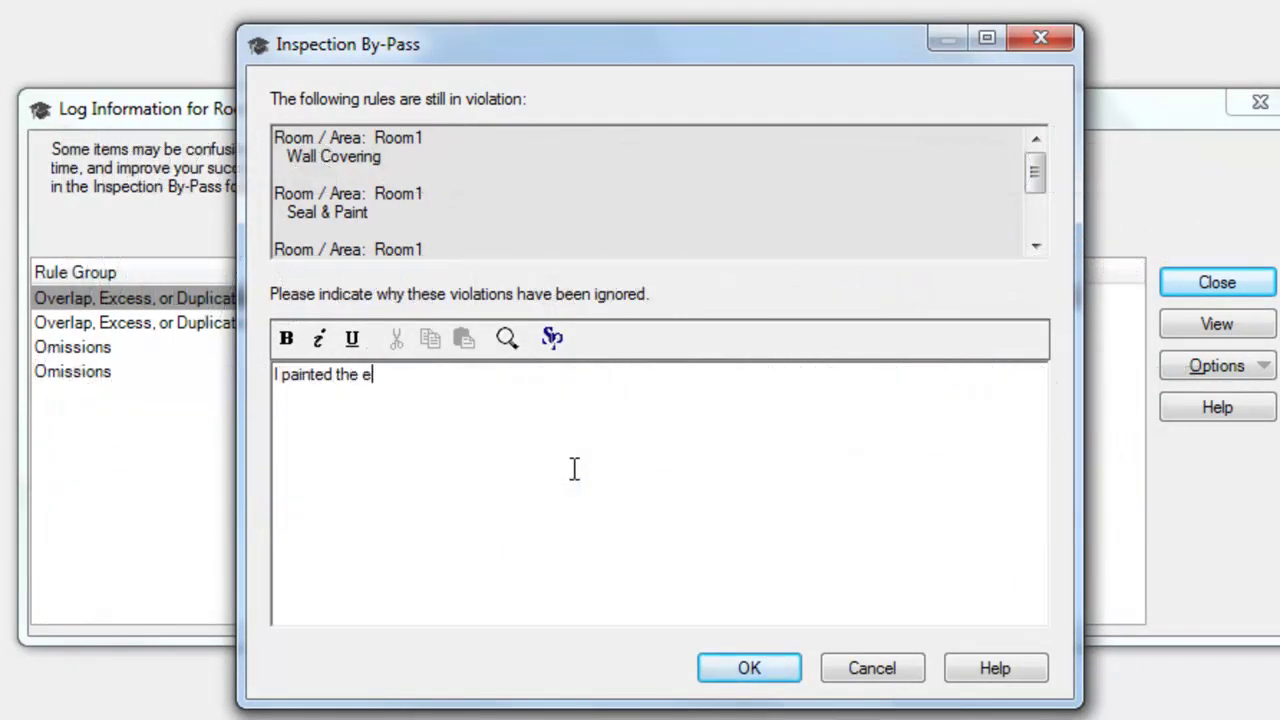
text(alls be)
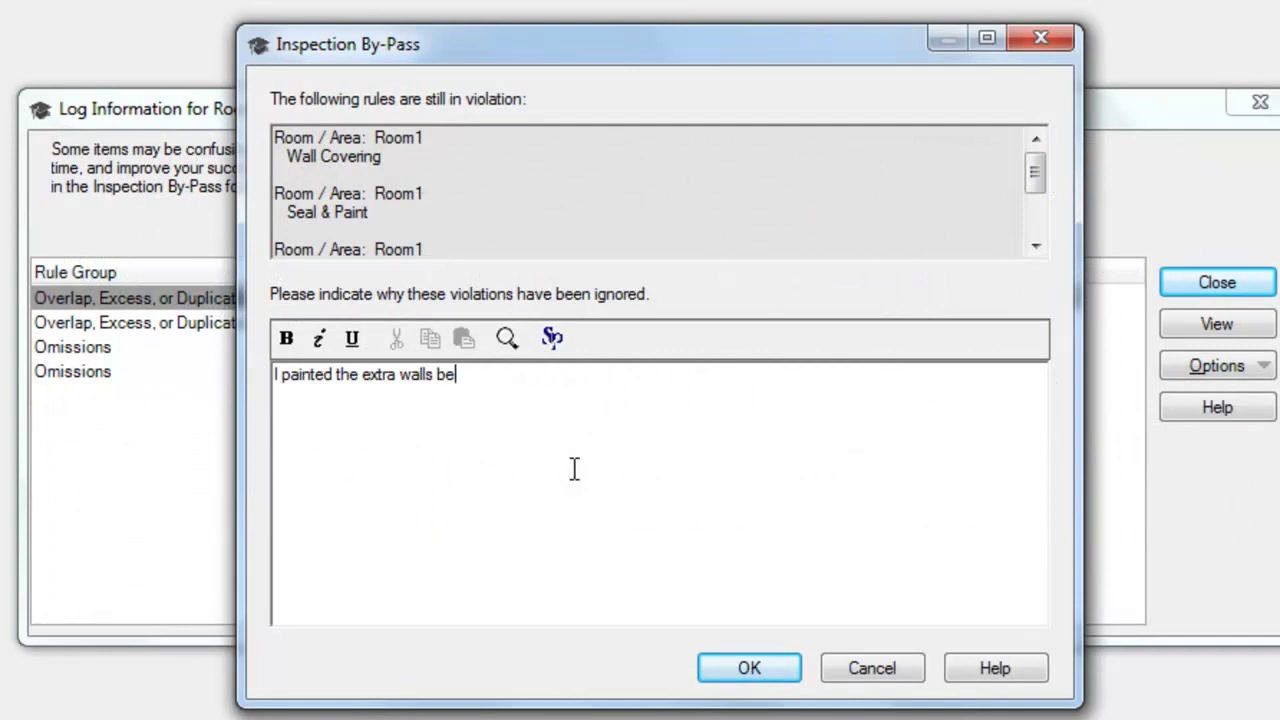
text(cause ______________)
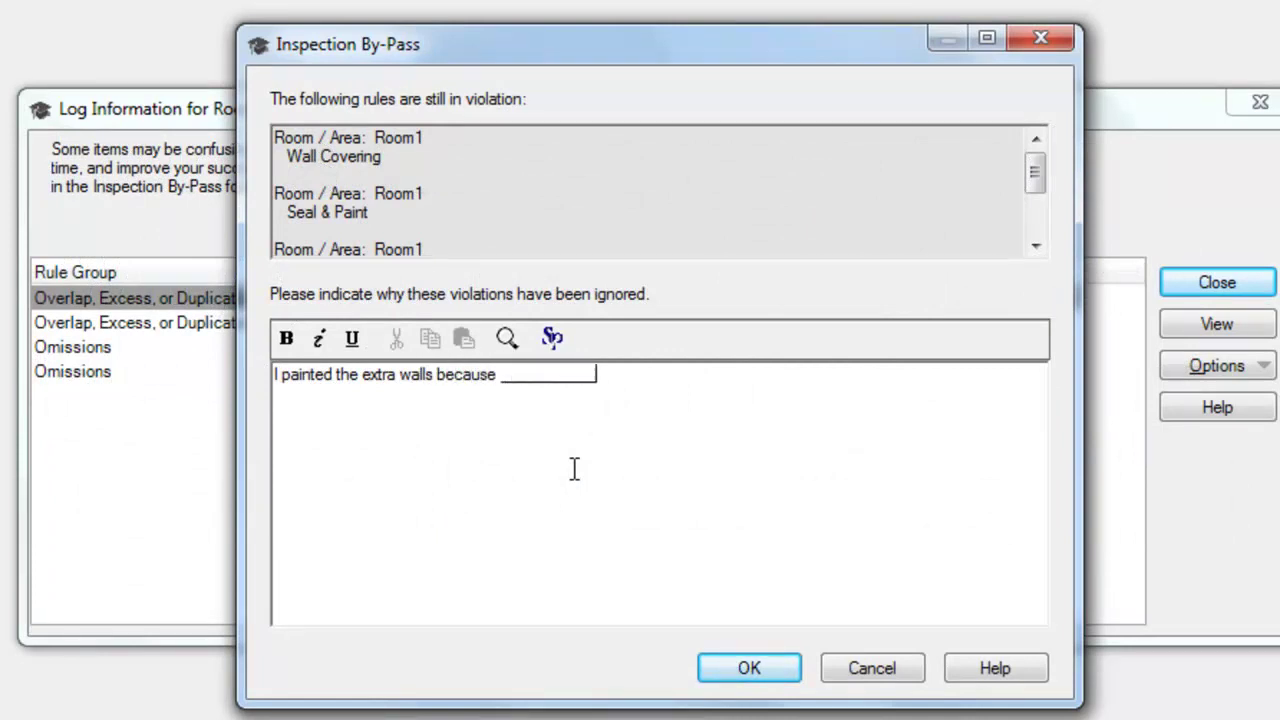
text(__________.)
key(Return)
text(I left the )
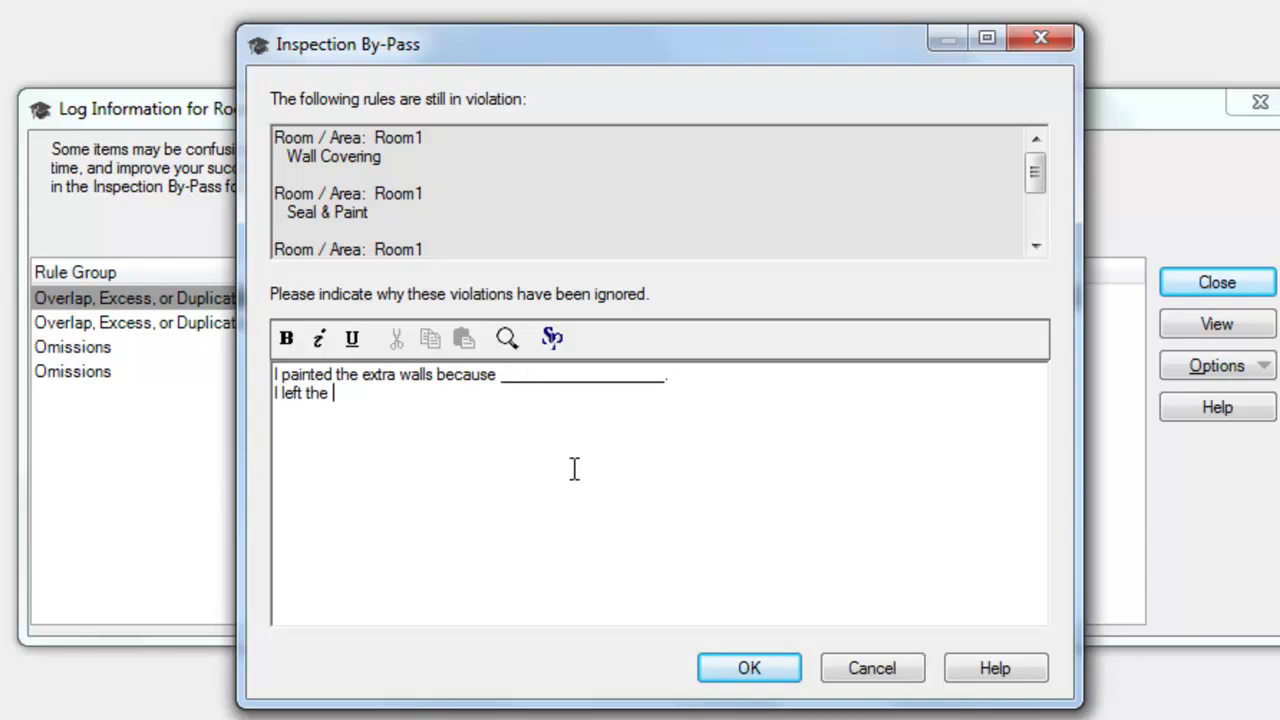
text(locksets out becuase the doors )
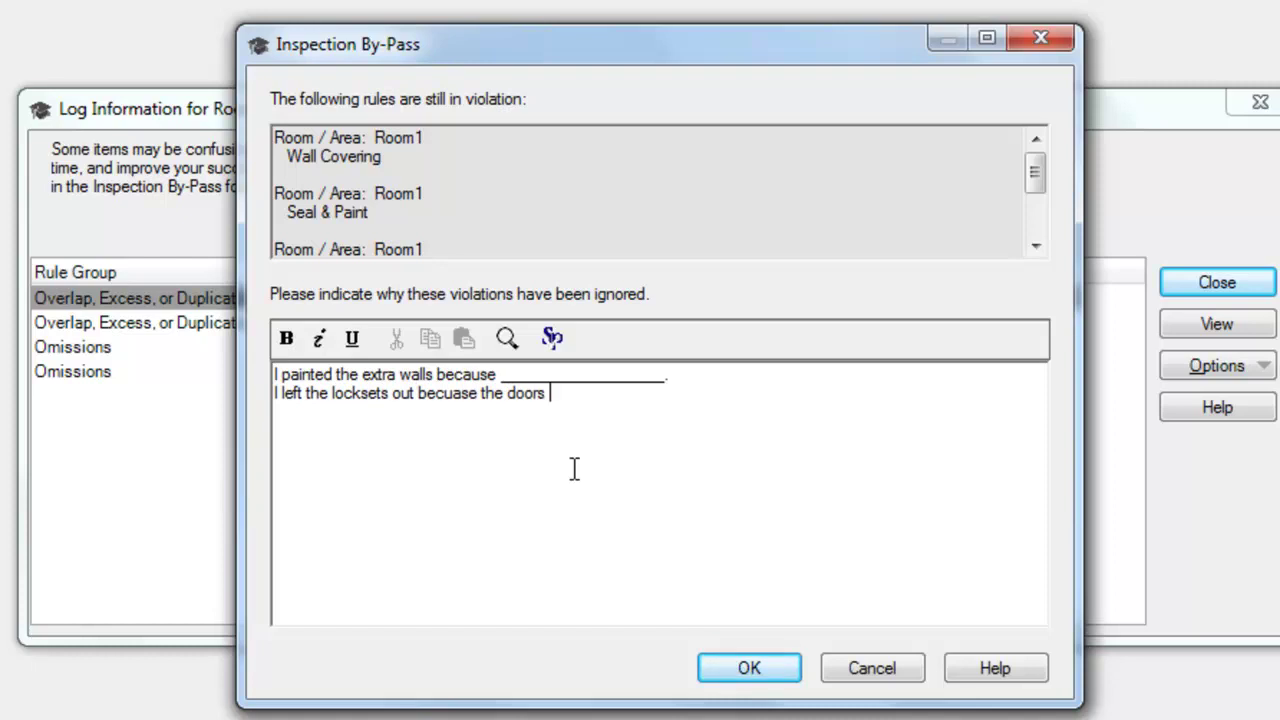
text(currently installe do)
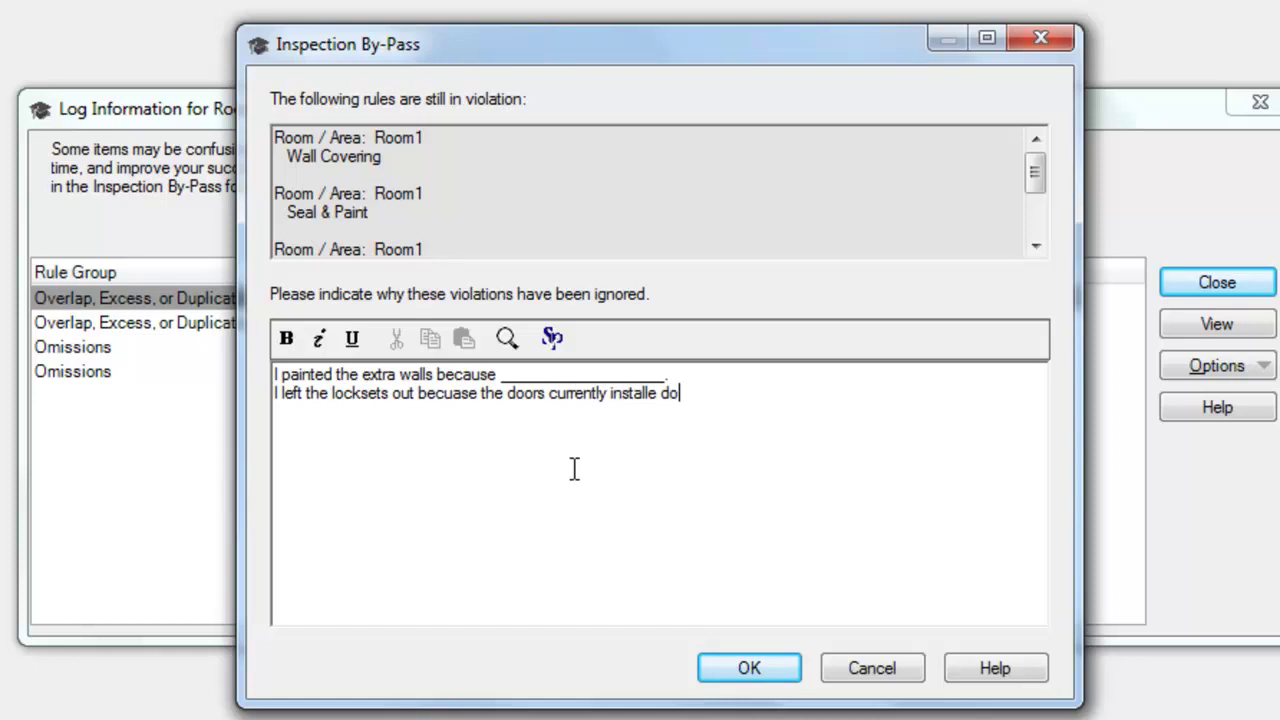
text( not have locksets.)
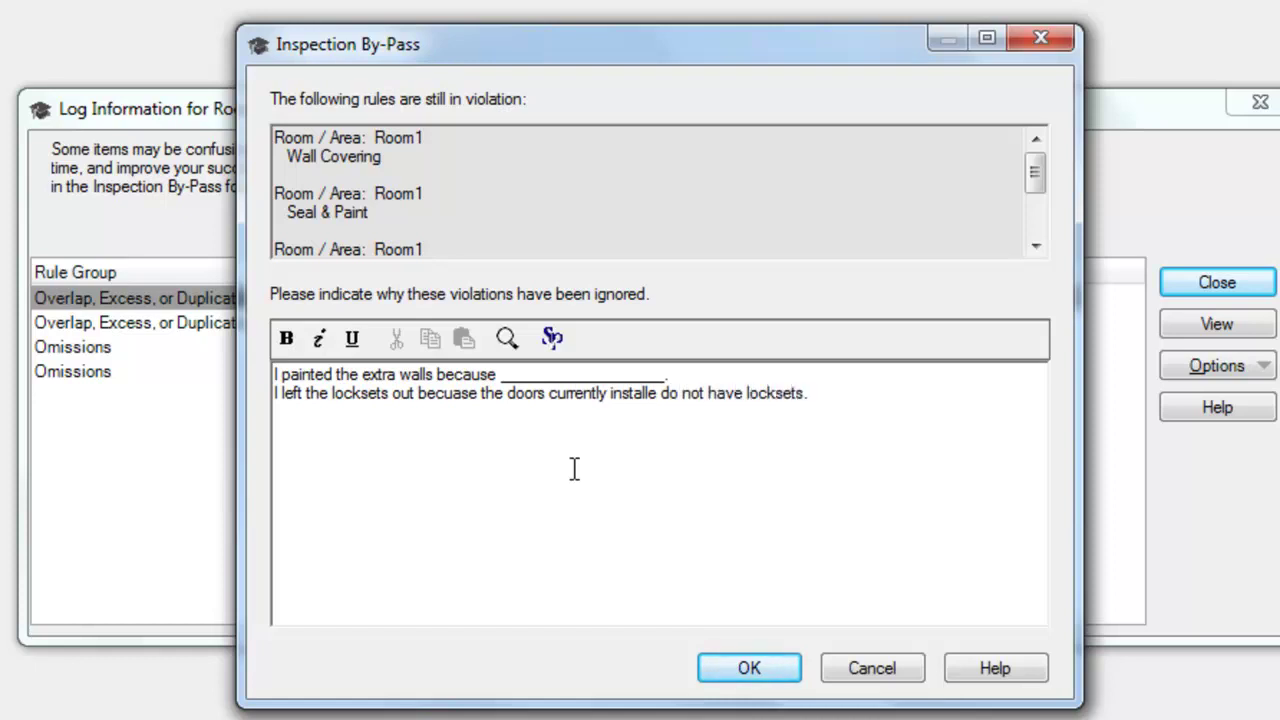
- Spell-check the note, ignoring 'locksets', 'becuase', 'installe' and the last flagged word, then accept the by-pass note
click(553, 340)
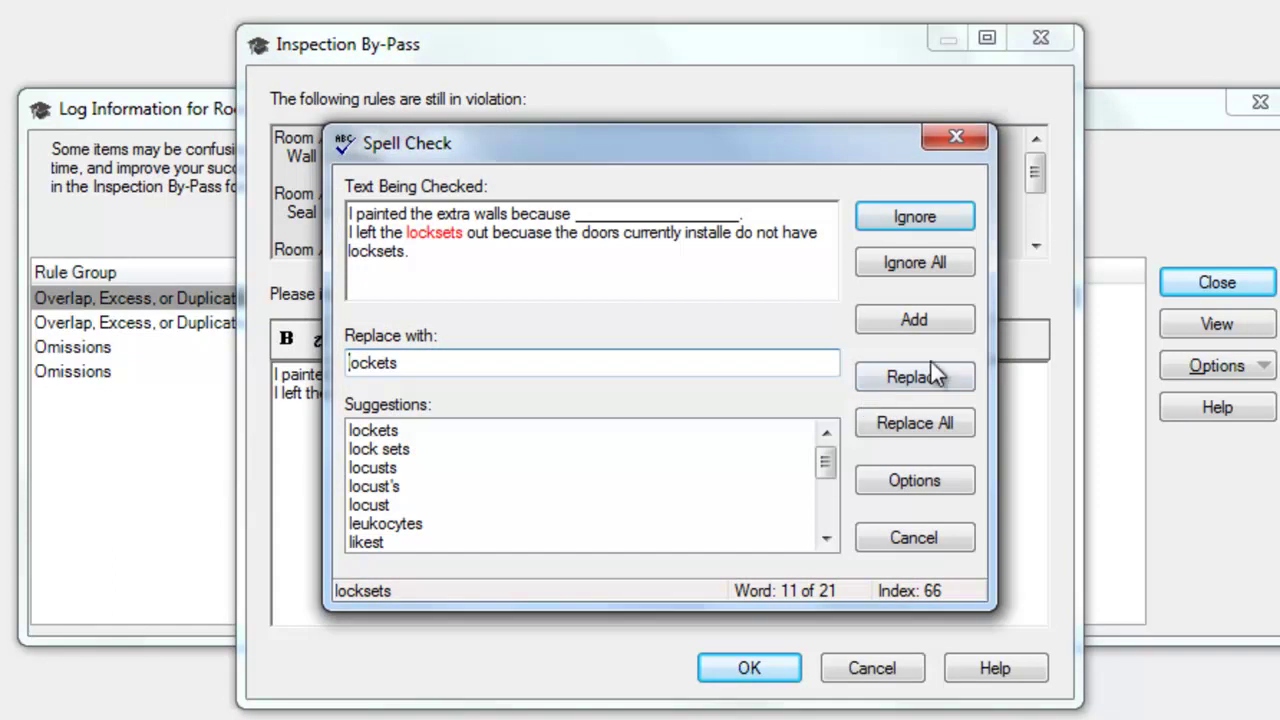
click(894, 213)
click(894, 212)
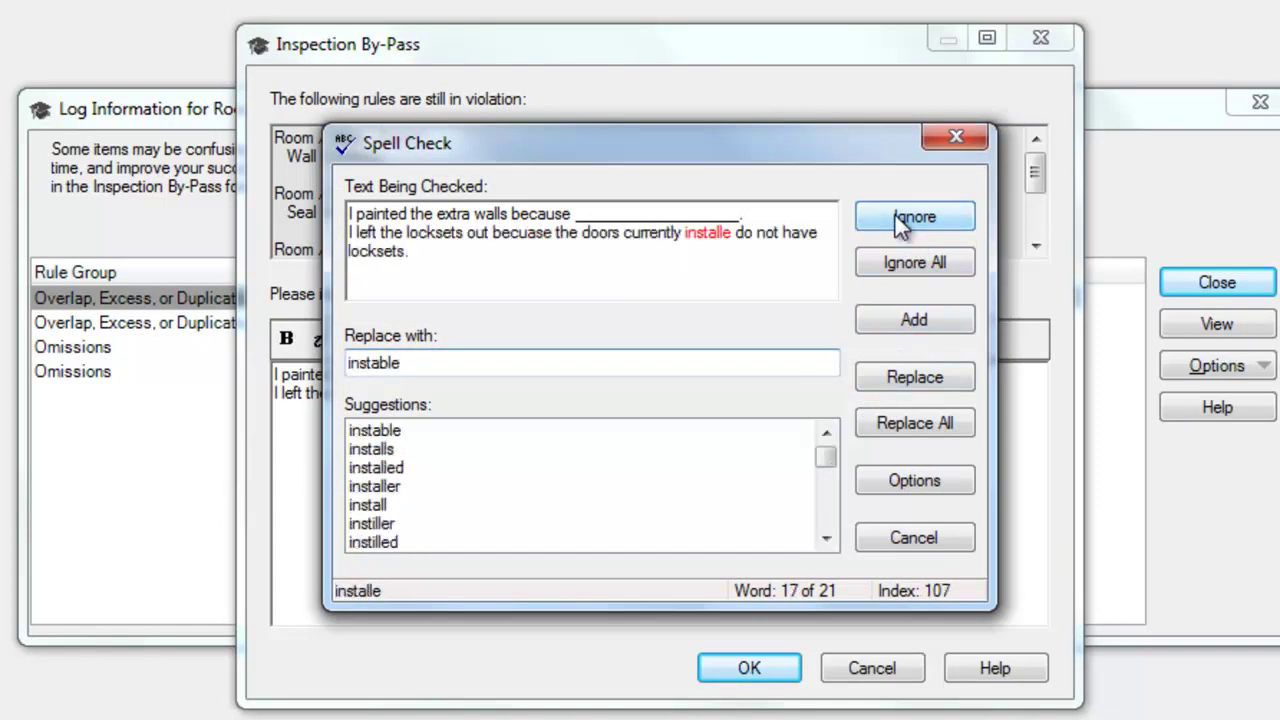
click(894, 212)
click(894, 212)
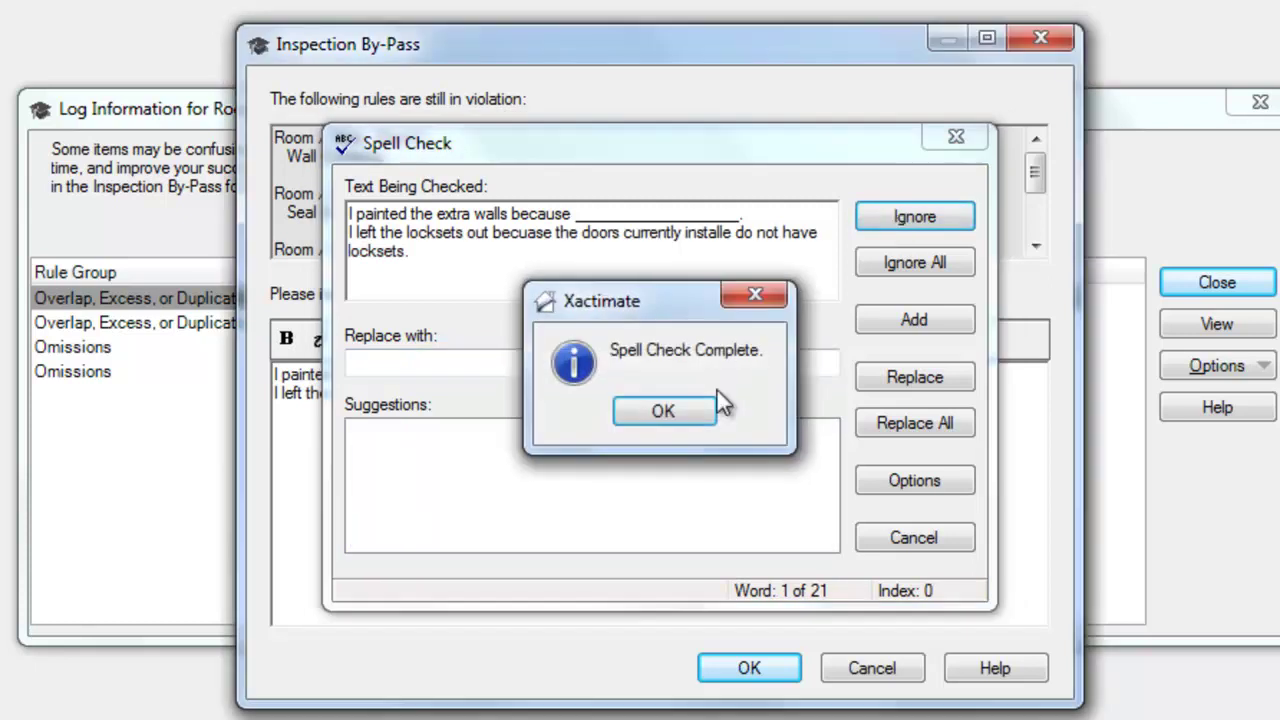
click(680, 410)
click(737, 666)
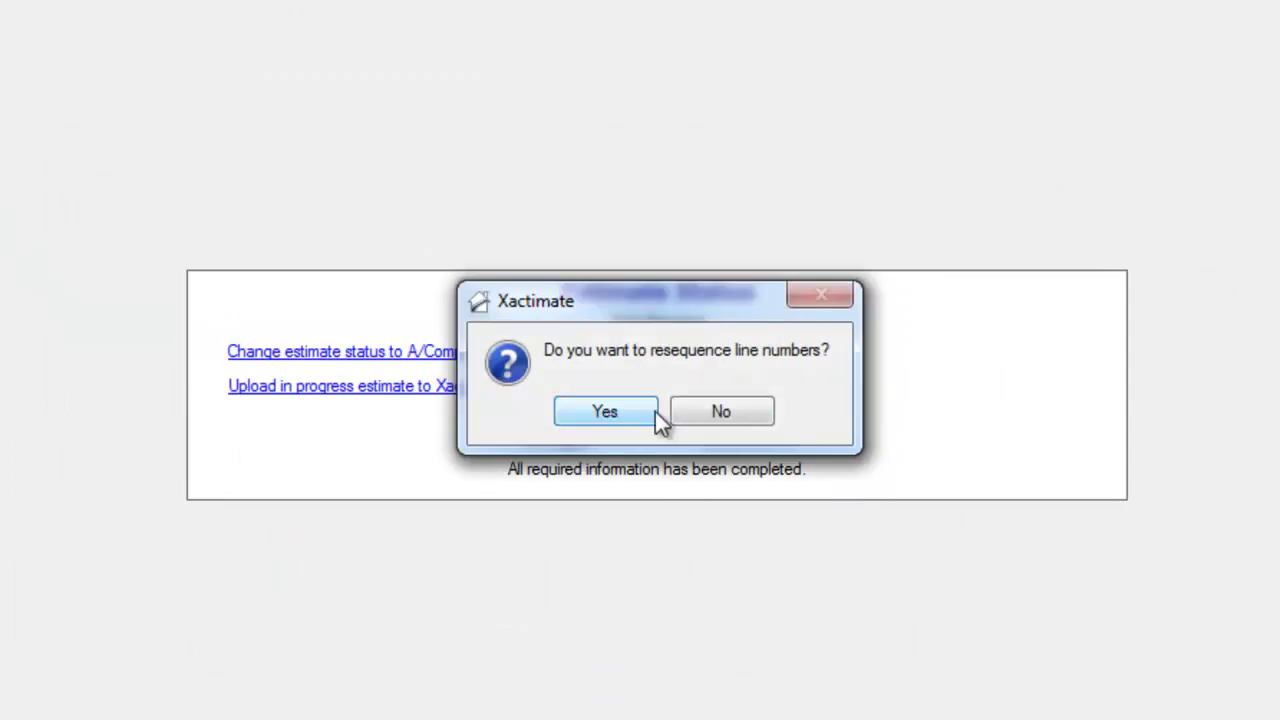
- Accept resequencing of the line numbers and change the estimate status to A/Completed
click(604, 412)
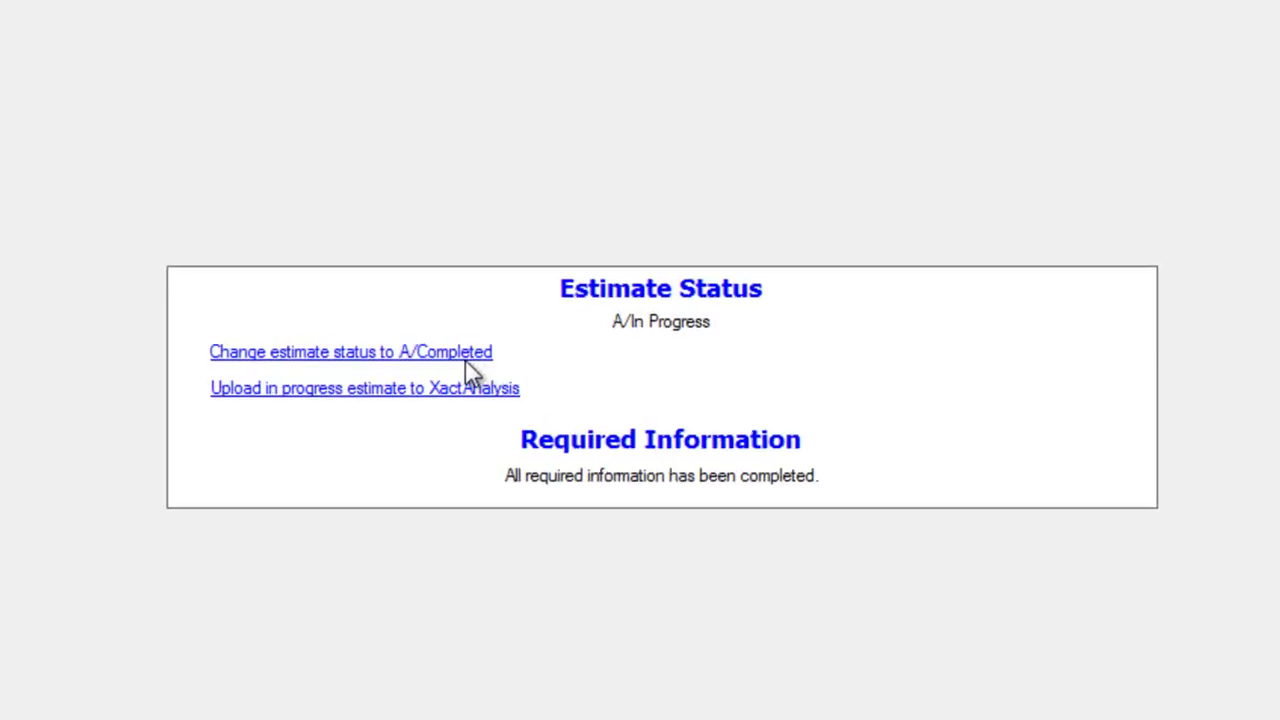
click(470, 358)
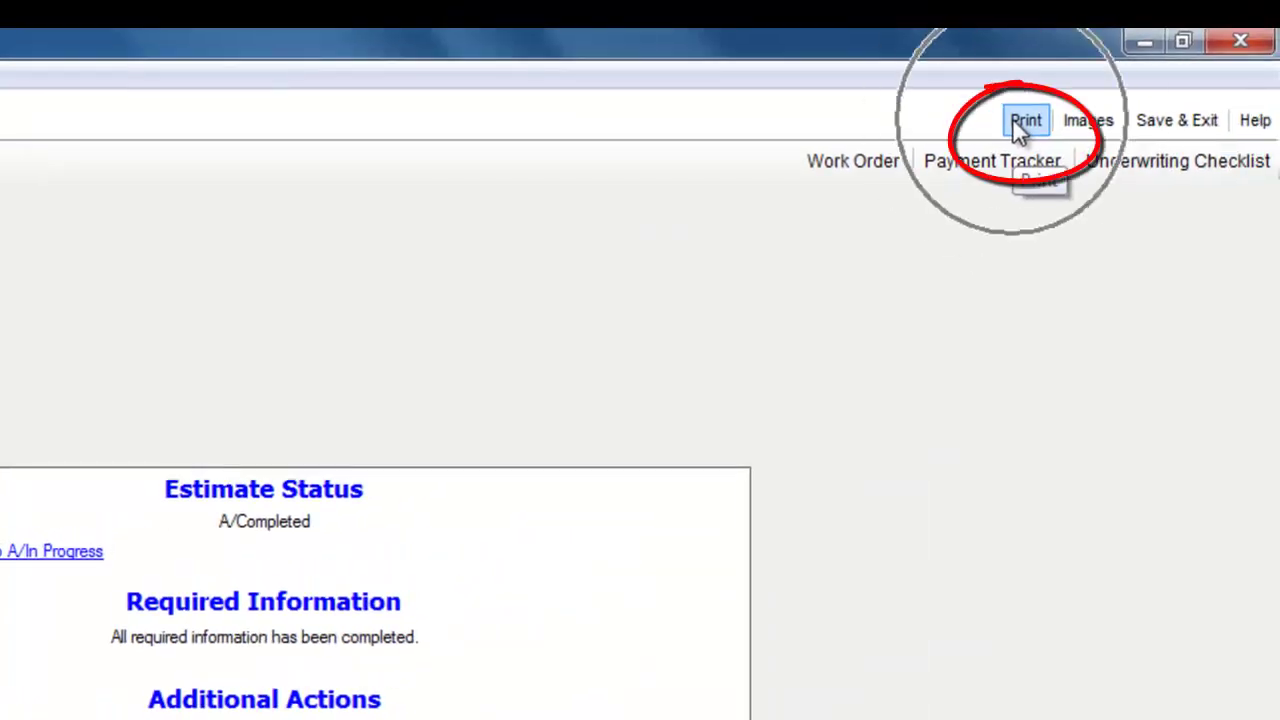
- Upload the Final Draft estimate report to the XactAnalysis outbox and close Estimate Reports
click(1016, 121)
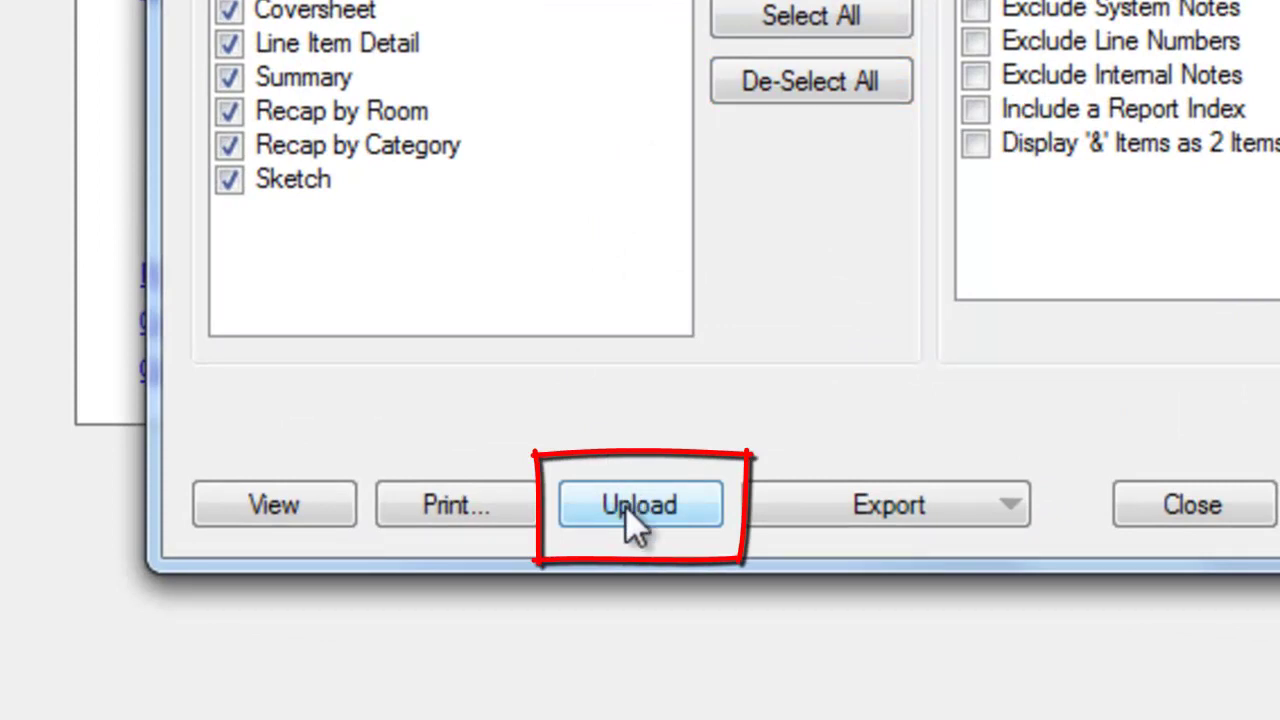
click(625, 507)
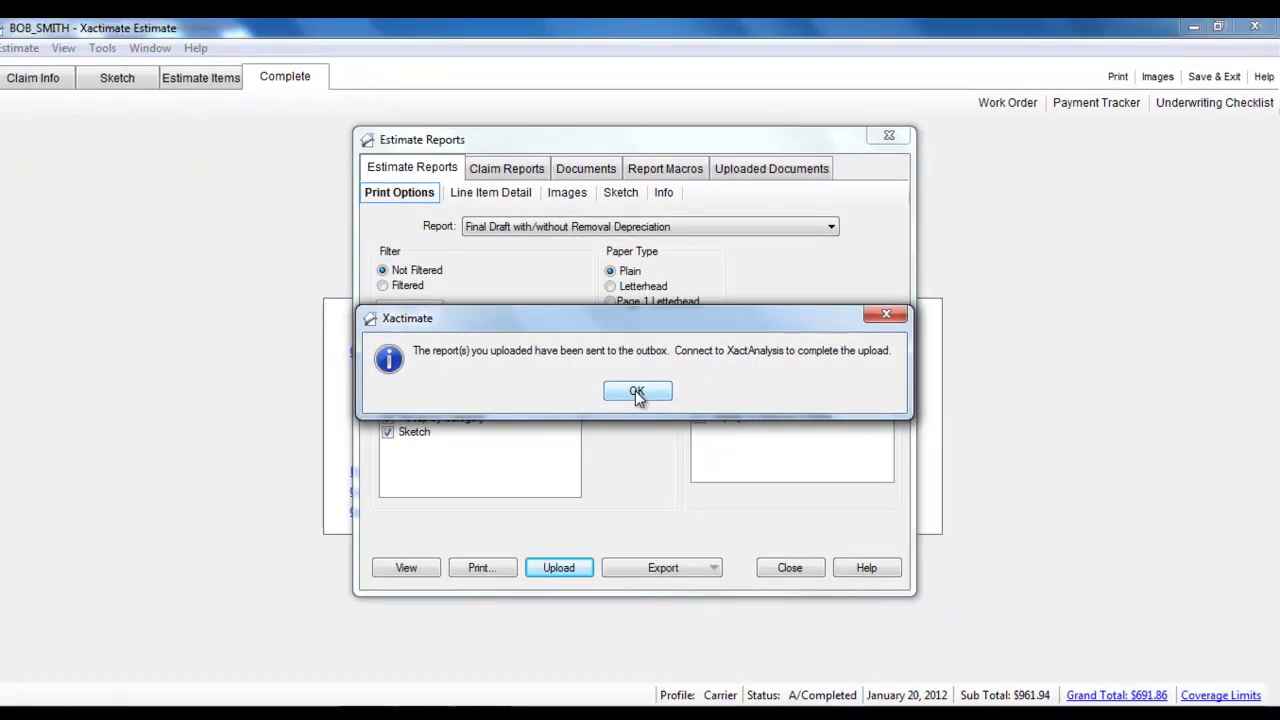
click(637, 392)
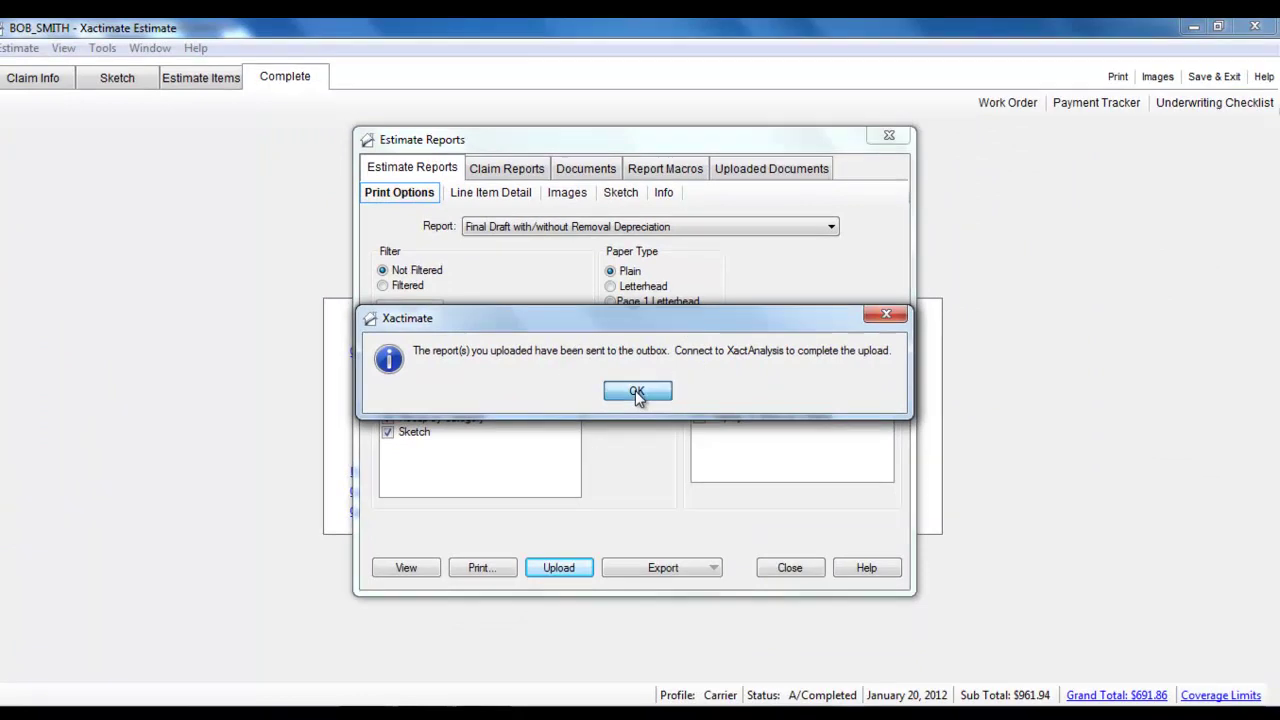
click(786, 568)
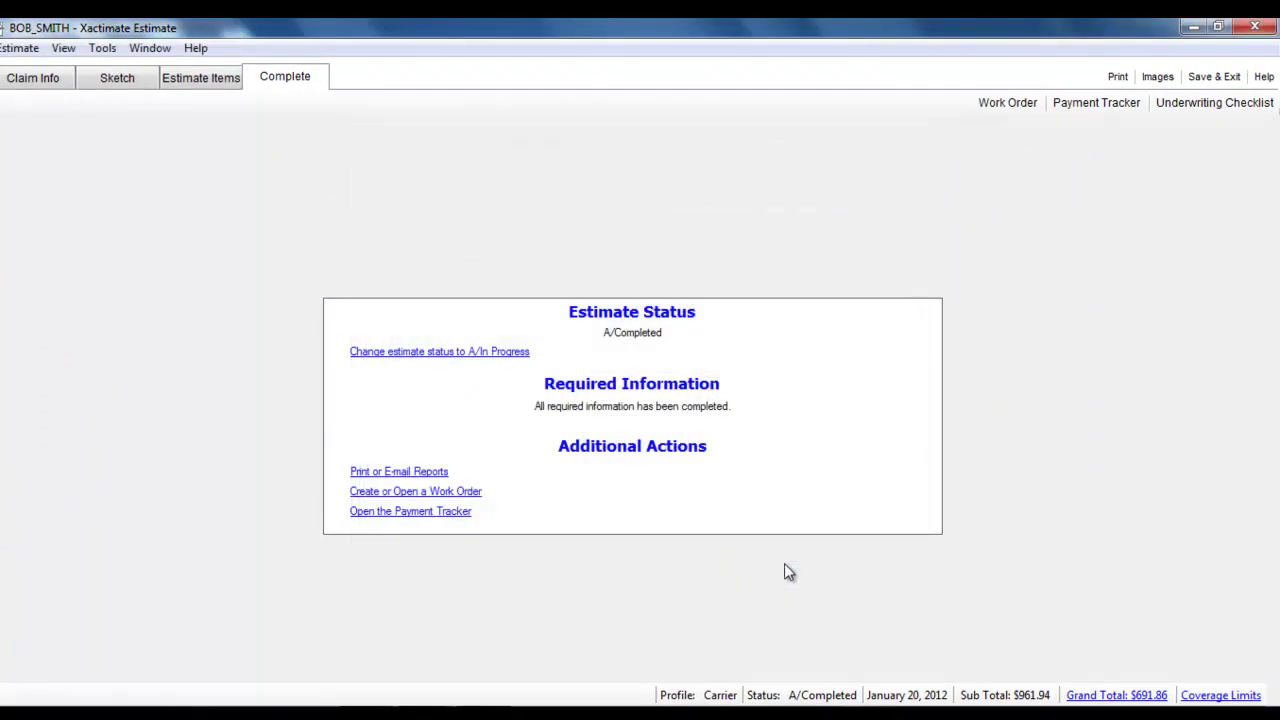
- Save and exit the estimate, then view the Outbox folder in the Control Center's XactAnalysis Communications panel
click(1208, 83)
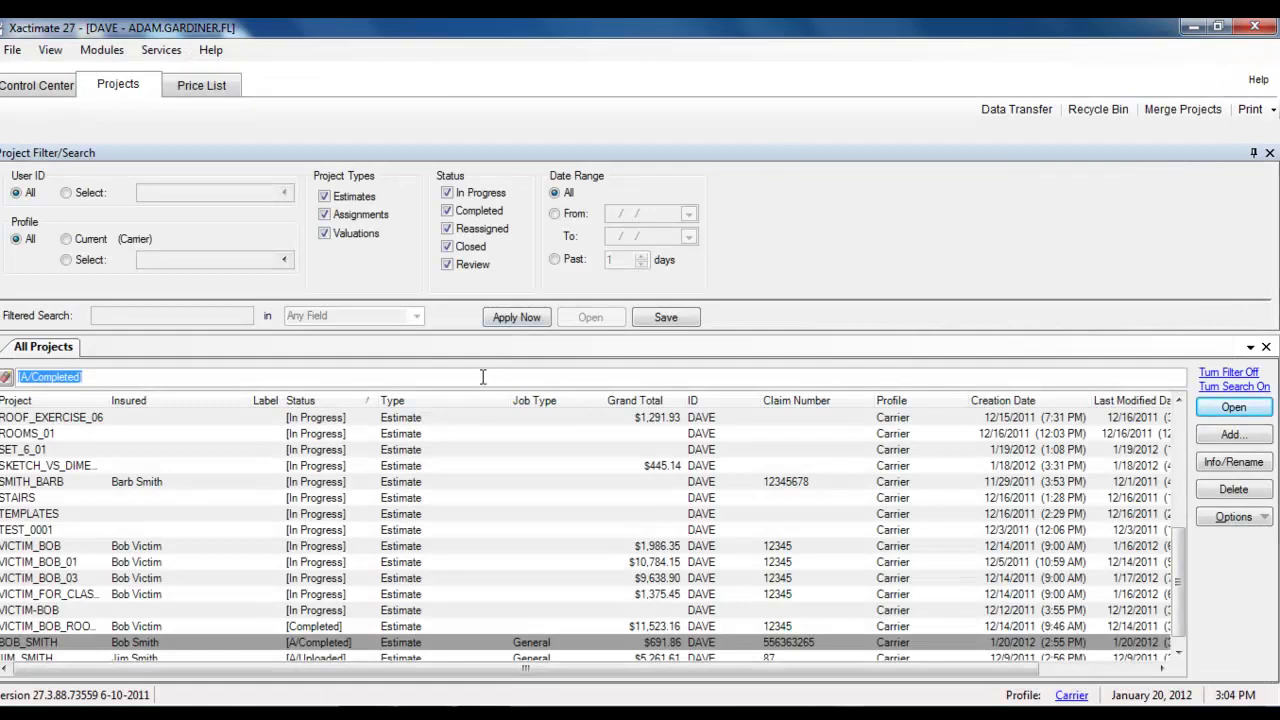
click(33, 90)
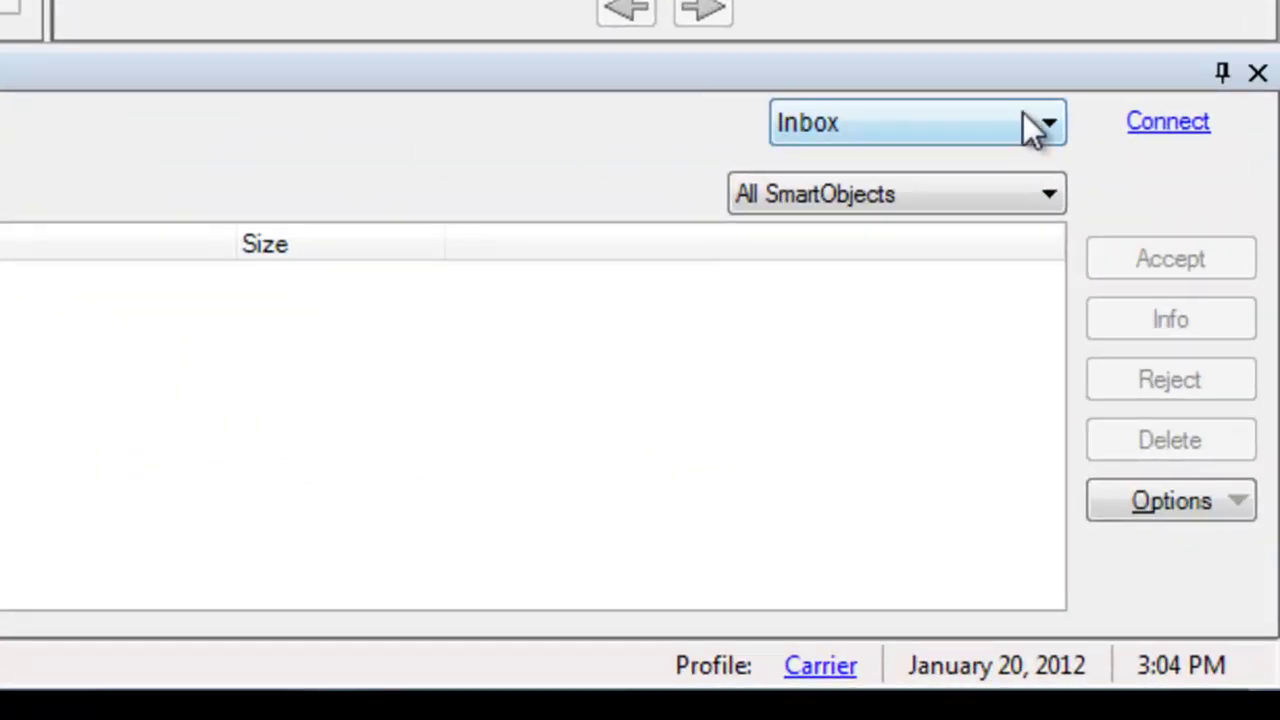
click(1045, 128)
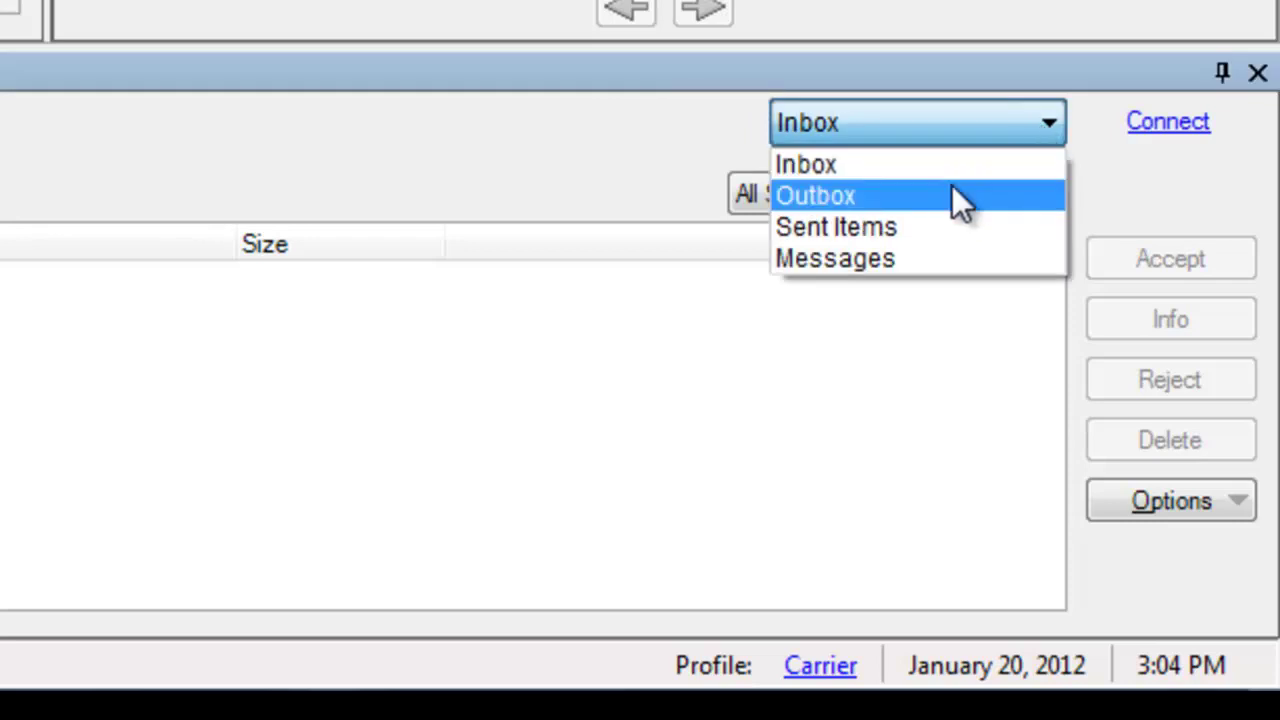
click(941, 195)
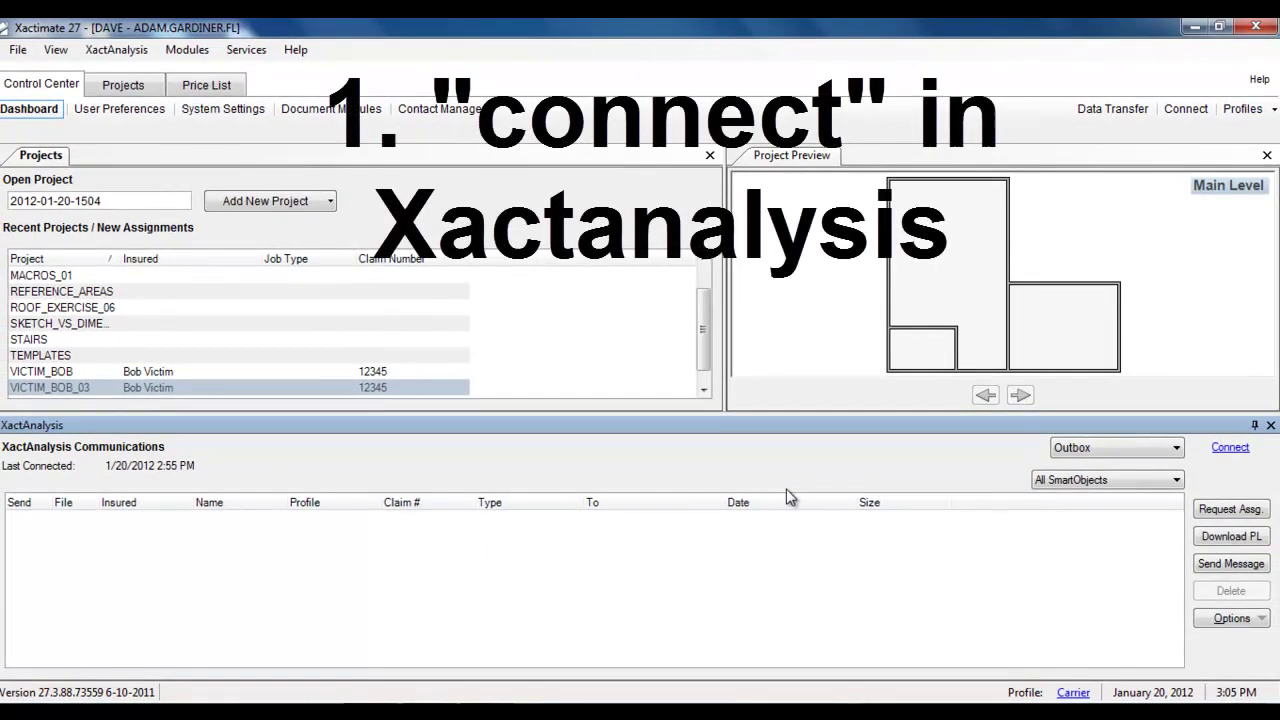
- Connect to XactAnalysis to send the outbox items, then switch to Inbox and back to confirm the Outbox is empty
click(1228, 450)
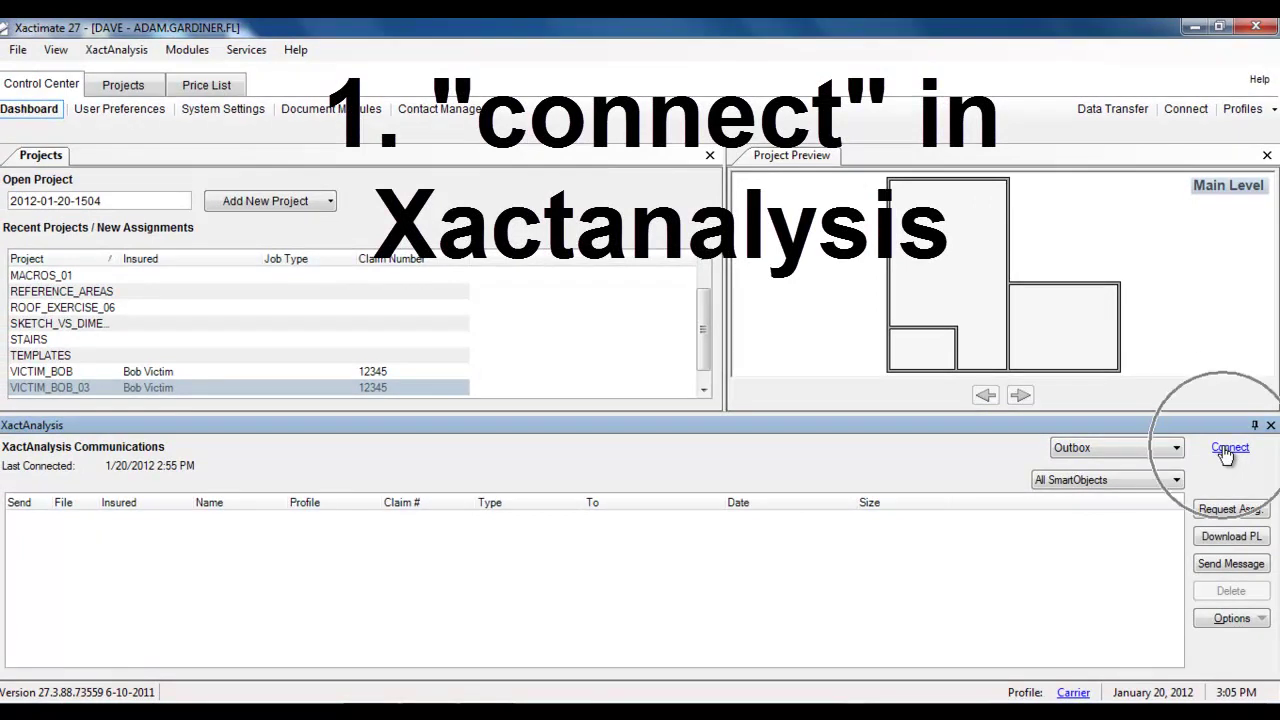
click(1170, 450)
click(1146, 470)
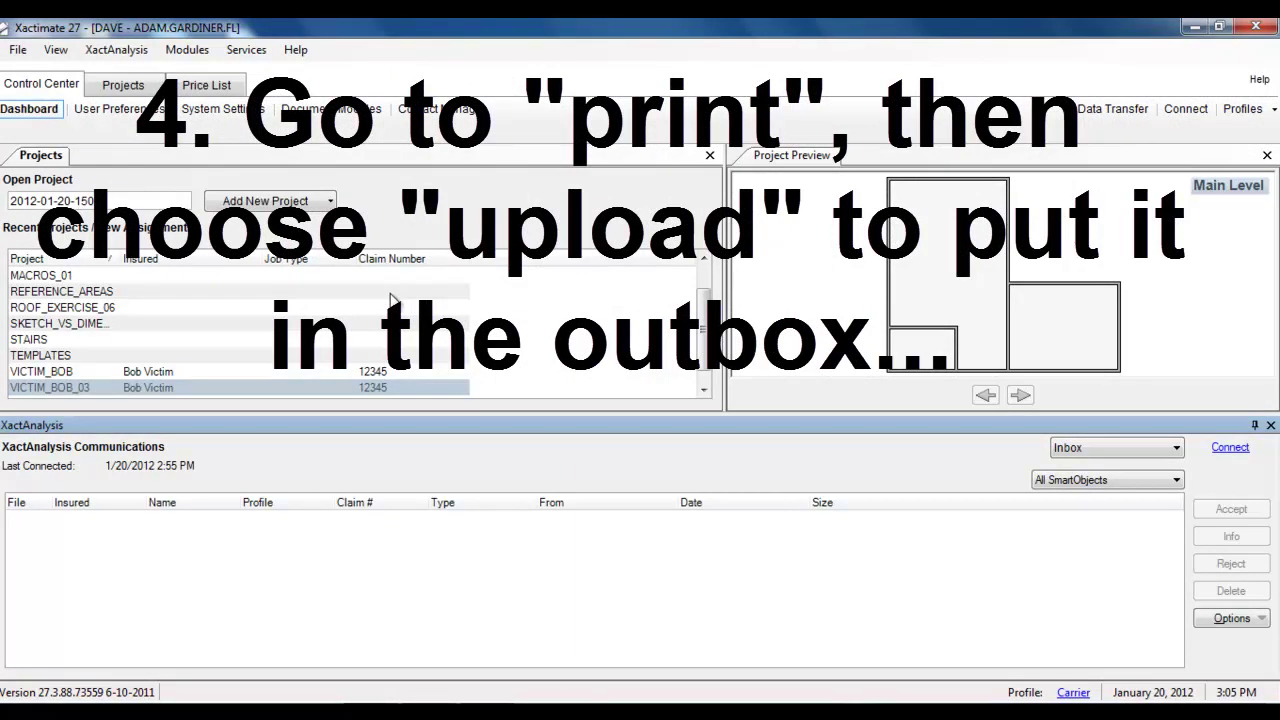
click(1177, 448)
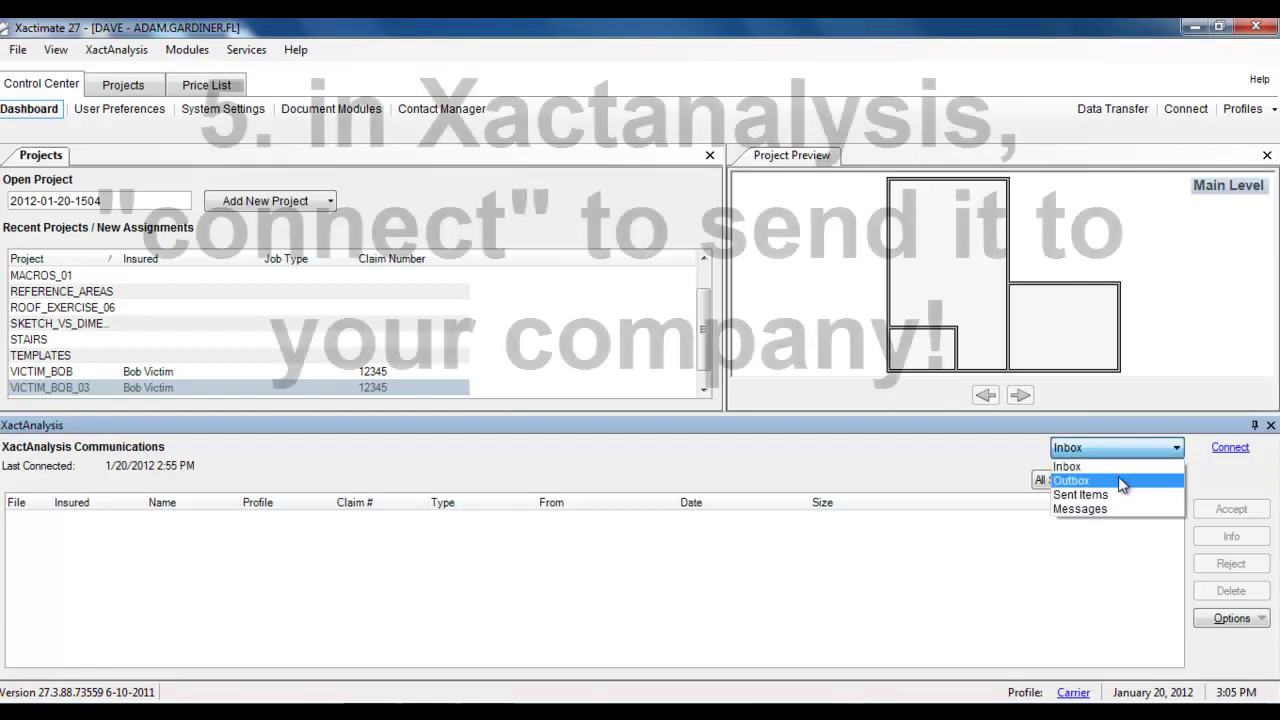
click(1118, 476)
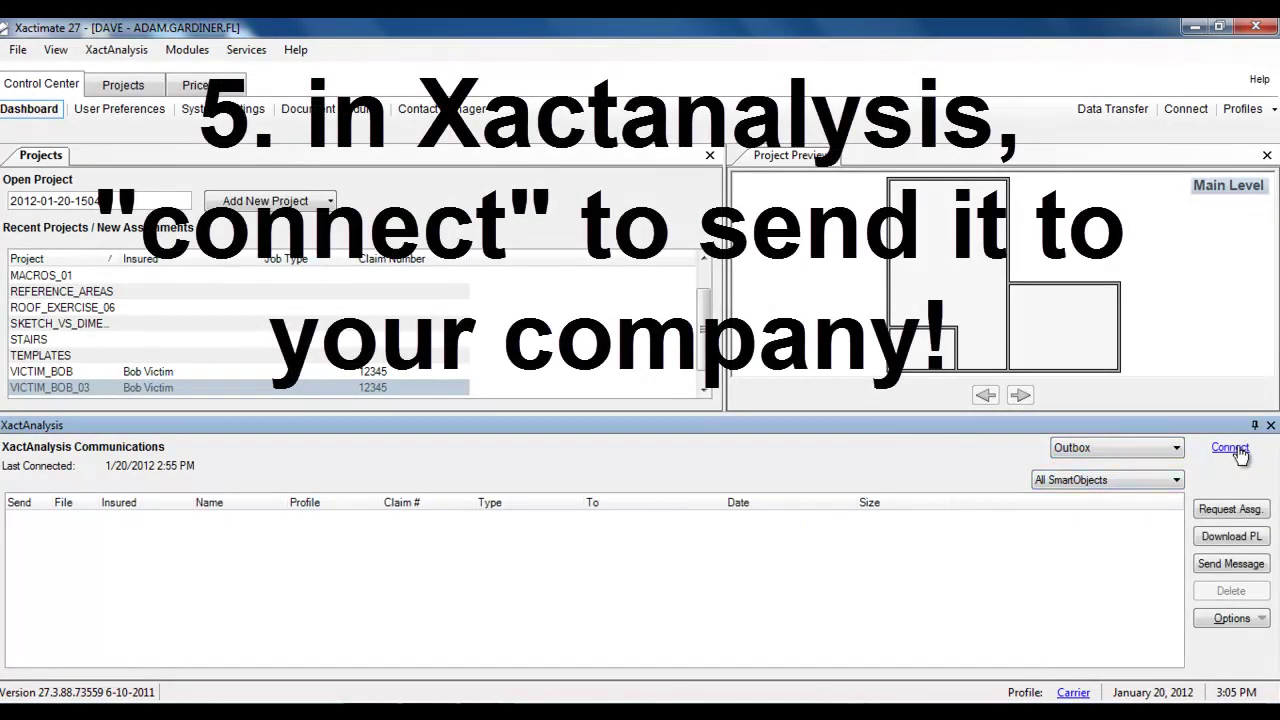